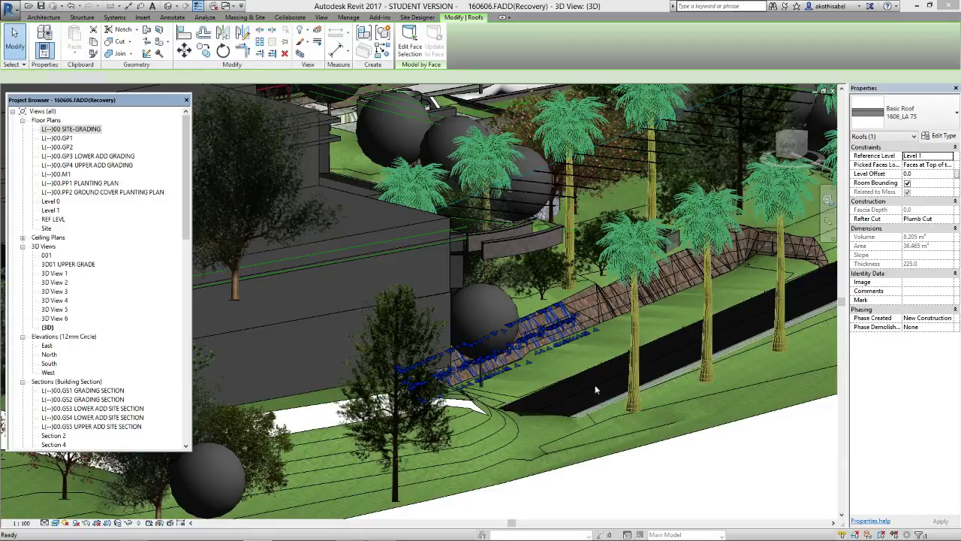
Compare the selected sloped roof strip in the 3D view with its cut profile in the L(--)00.GS3 LOWER ADD SITE SECTION view.
key(ctrl+Tab)
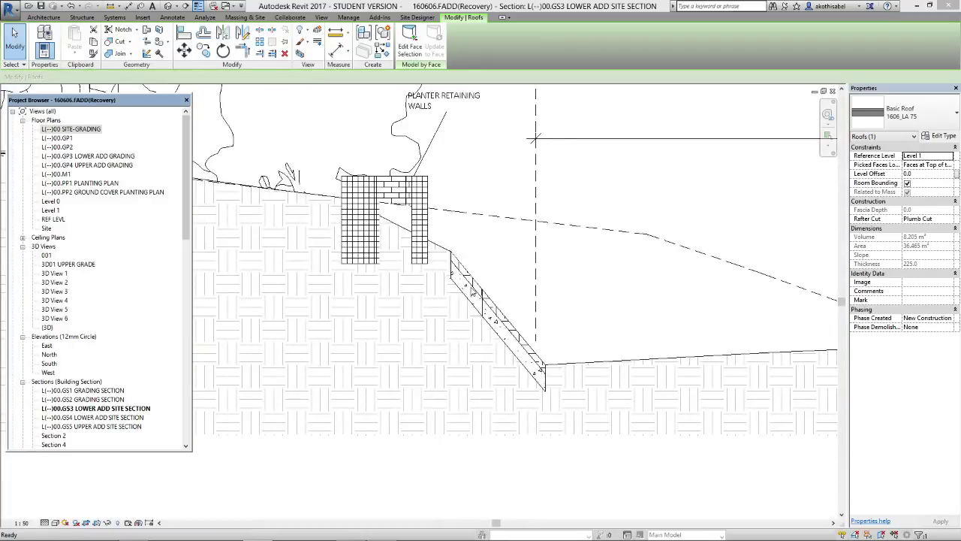
scroll(571, 344, down, 3)
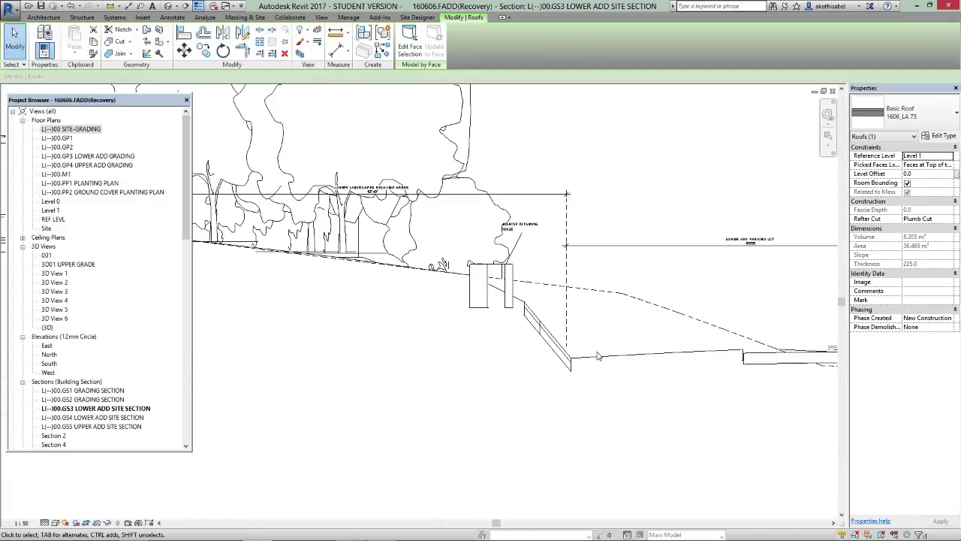
scroll(593, 364, down, 3)
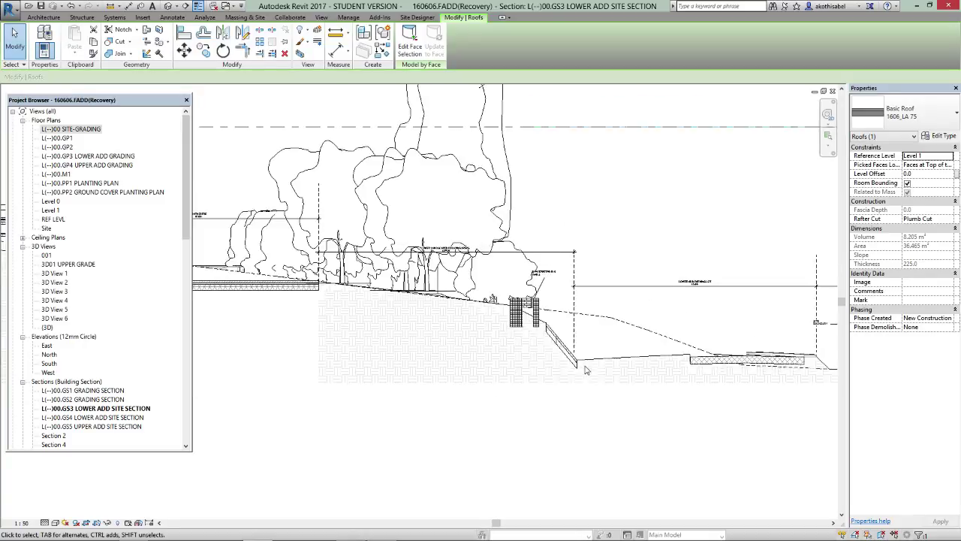
key(ctrl+Tab)
key(ctrl+Tab)
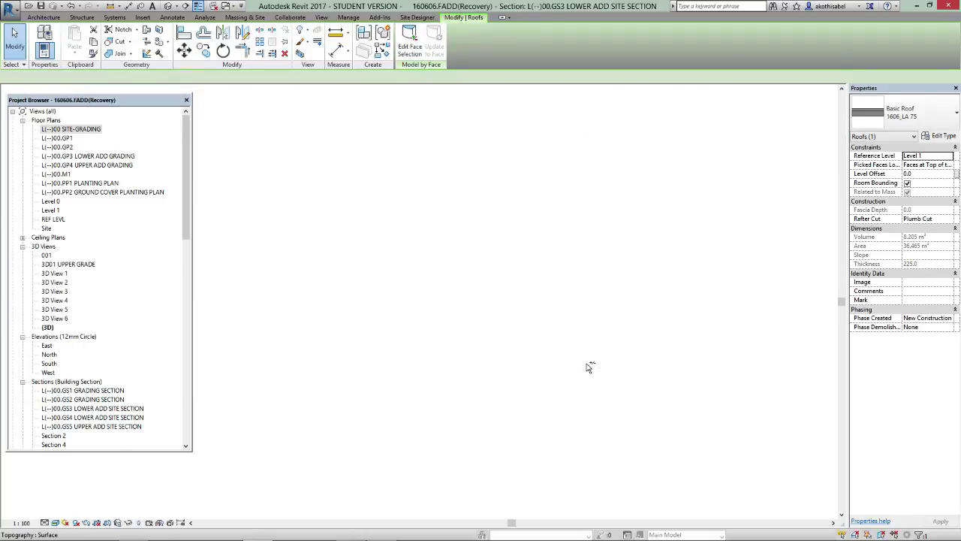
key(ctrl+Tab)
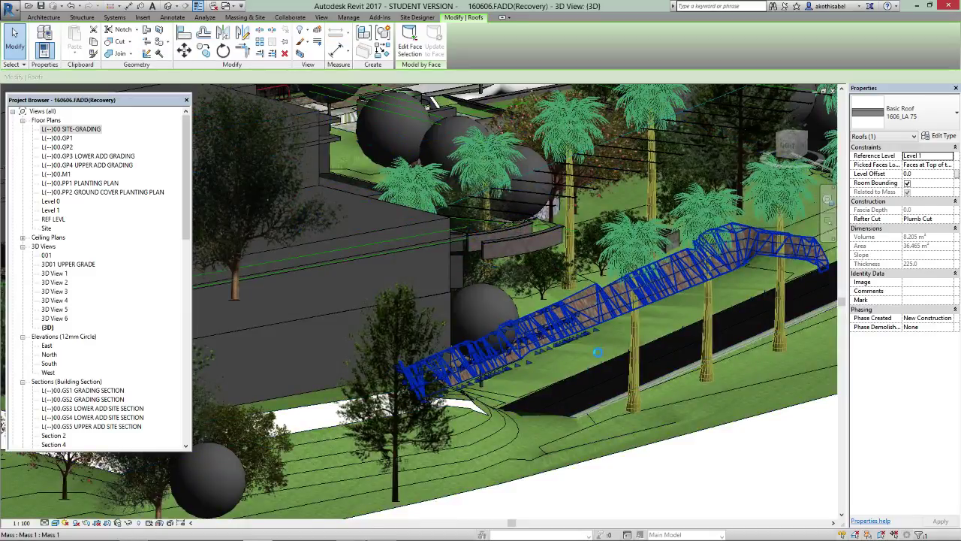
scroll(598, 351, up, 2)
scroll(600, 351, up, 2)
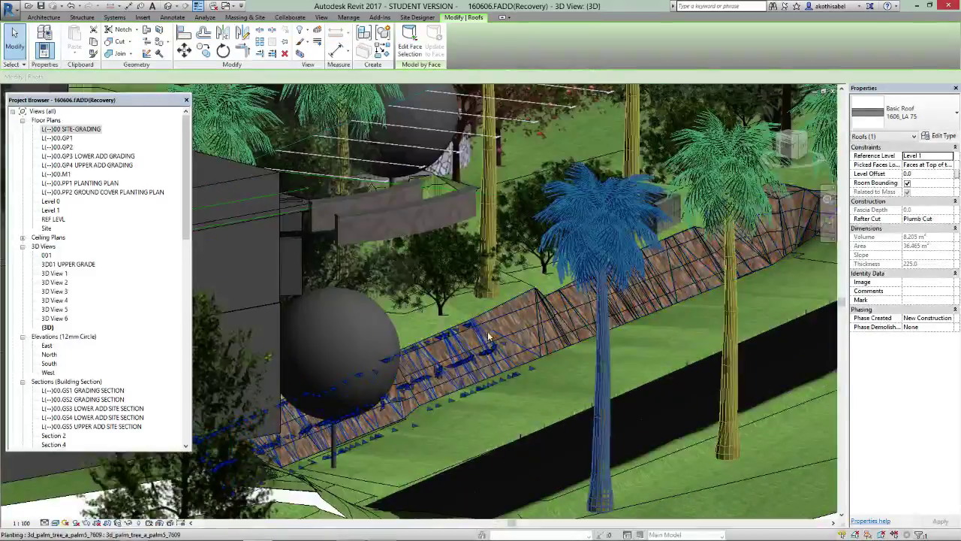
scroll(511, 317, up, 2)
scroll(512, 339, up, 2)
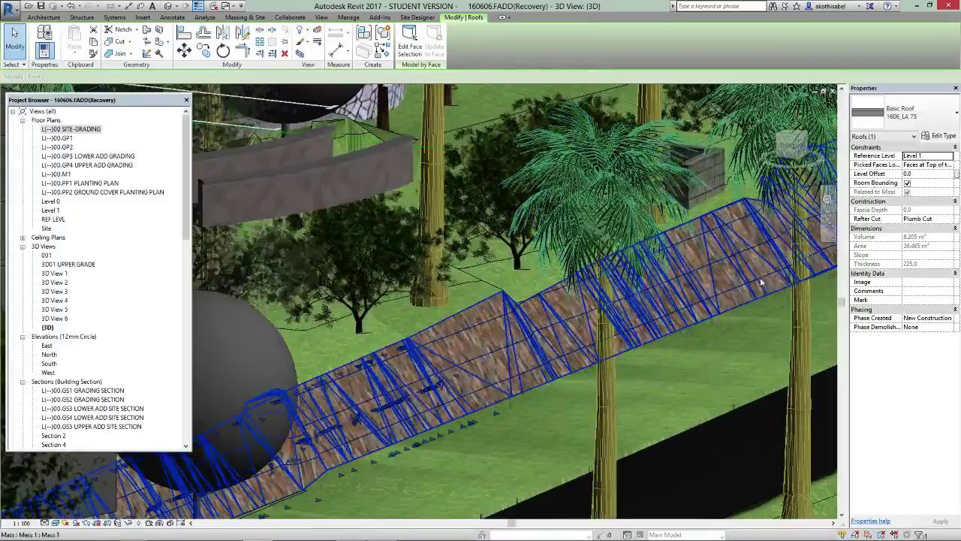
scroll(760, 280, down, 3)
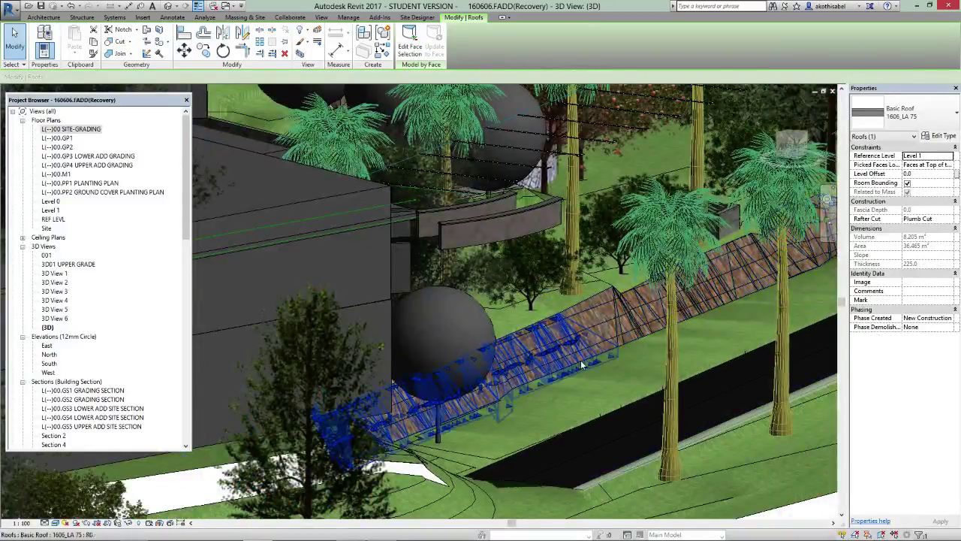
key(ctrl+Tab)
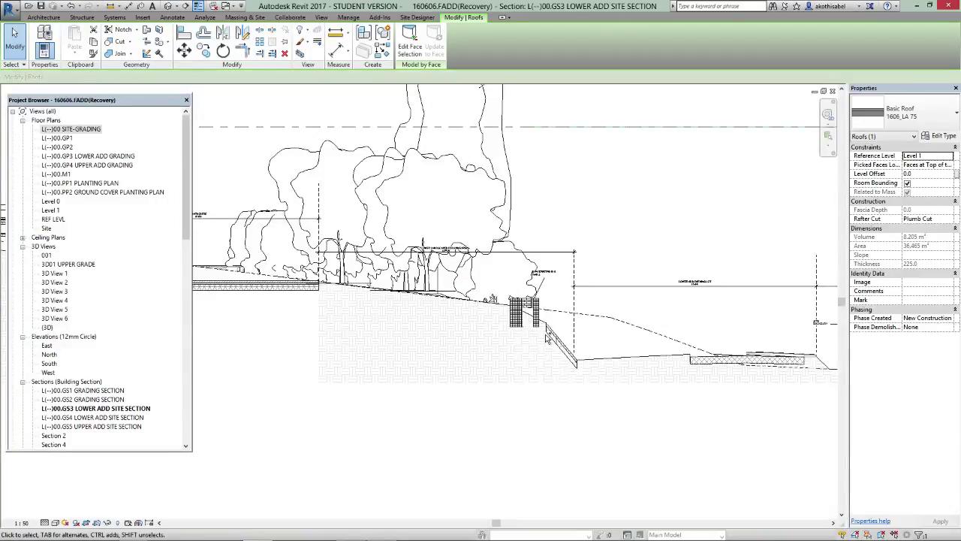
Review the layer structure of the selected 1606_LA 75 roof type from the 3D view and close its type settings without changes.
key(ctrl+Tab)
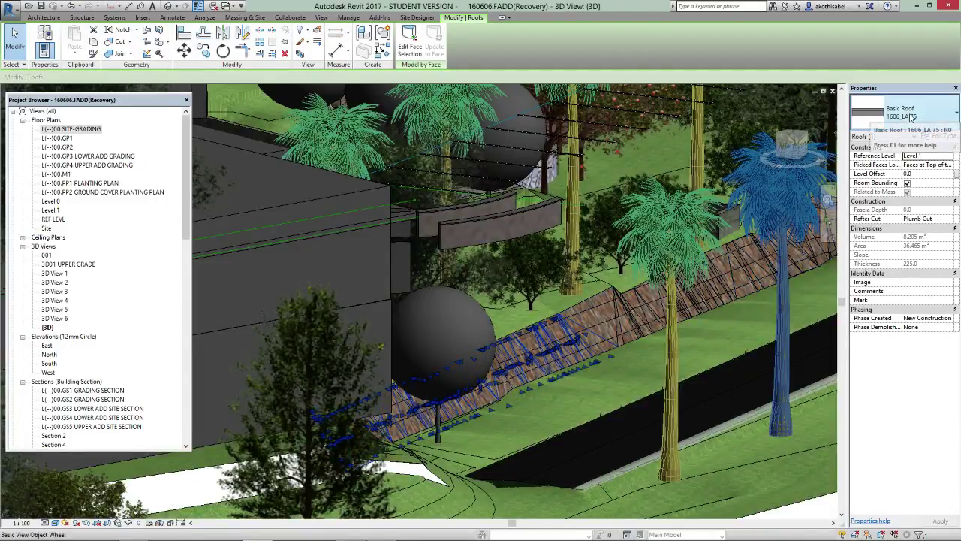
click(943, 136)
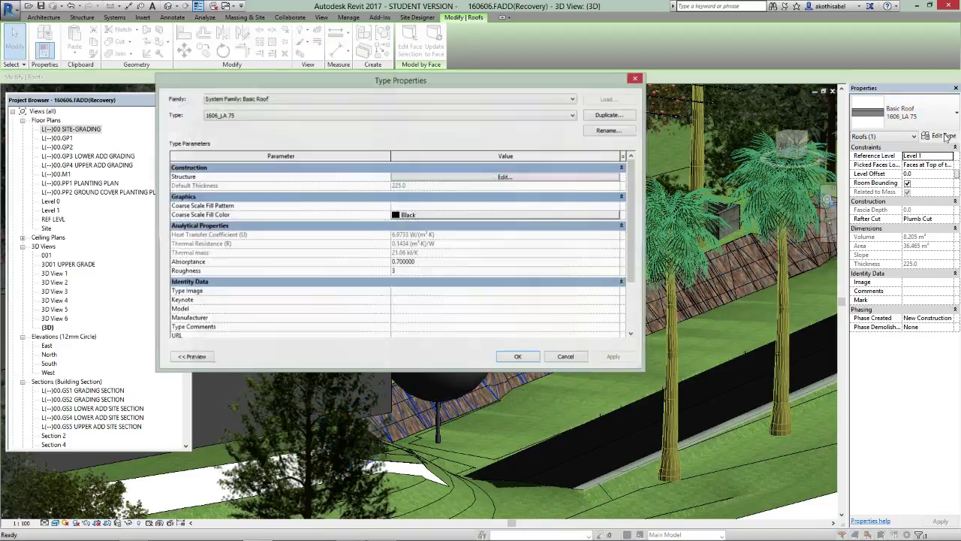
click(472, 175)
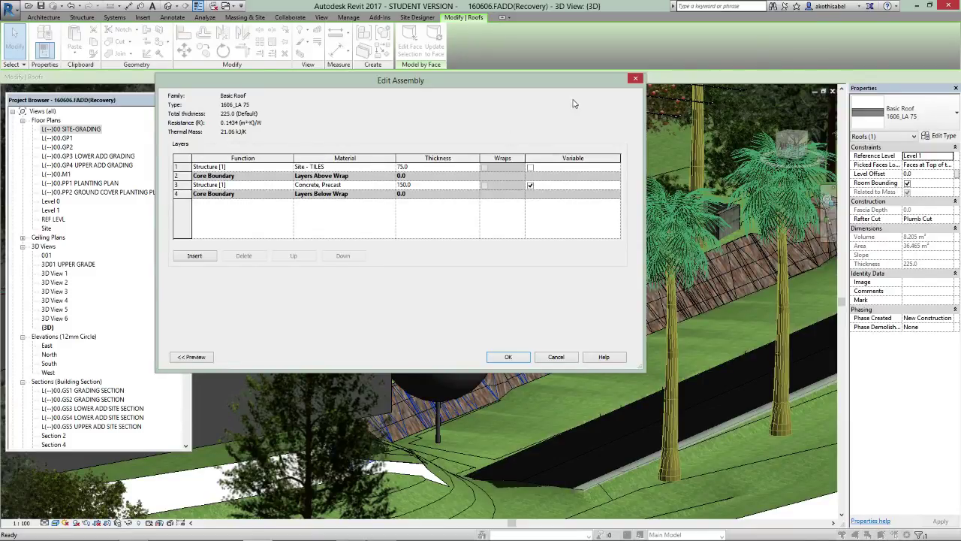
click(635, 79)
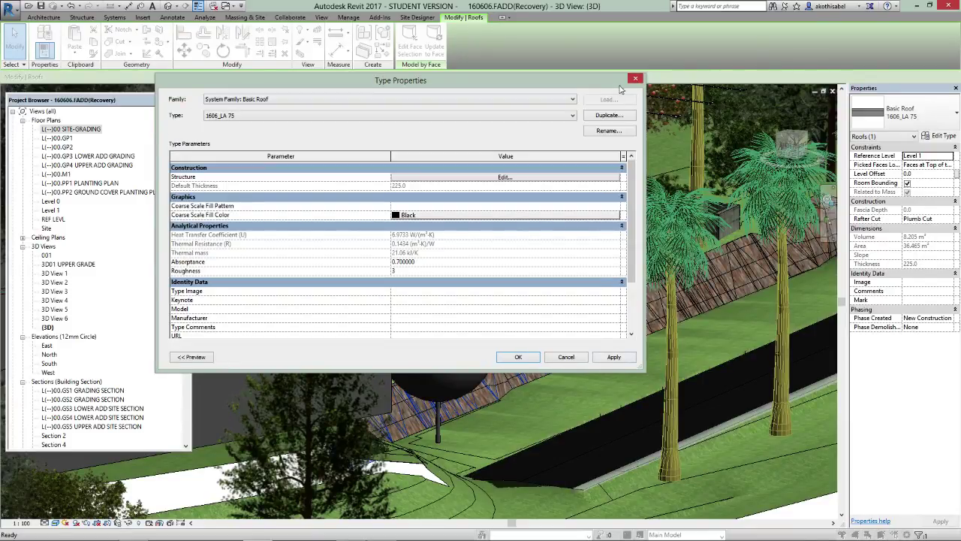
click(636, 79)
Examine the layers of the sloped roof strip and the adjoining planter walls up close in the GS3 lower site section.
key(ctrl+Tab)
scroll(572, 343, up, 3)
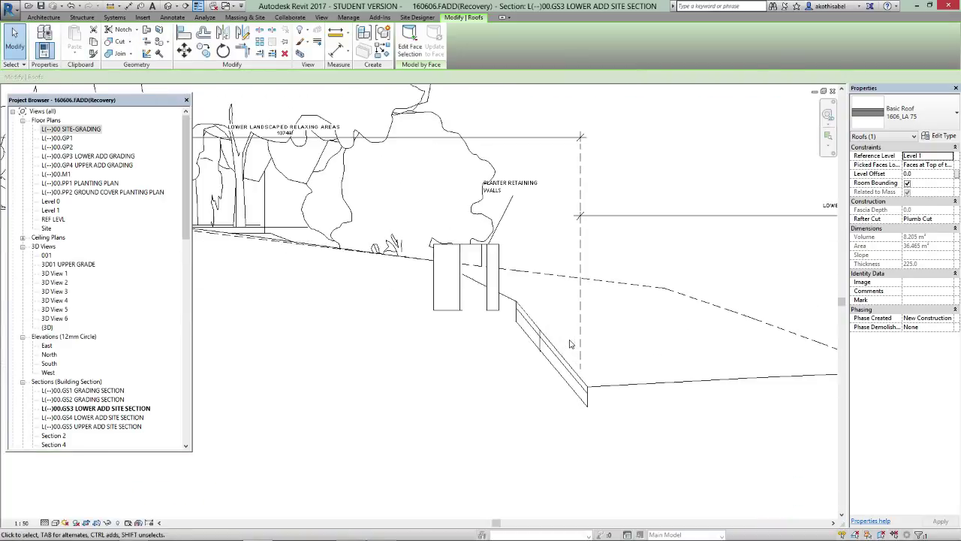
scroll(554, 353, up, 3)
key(Escape)
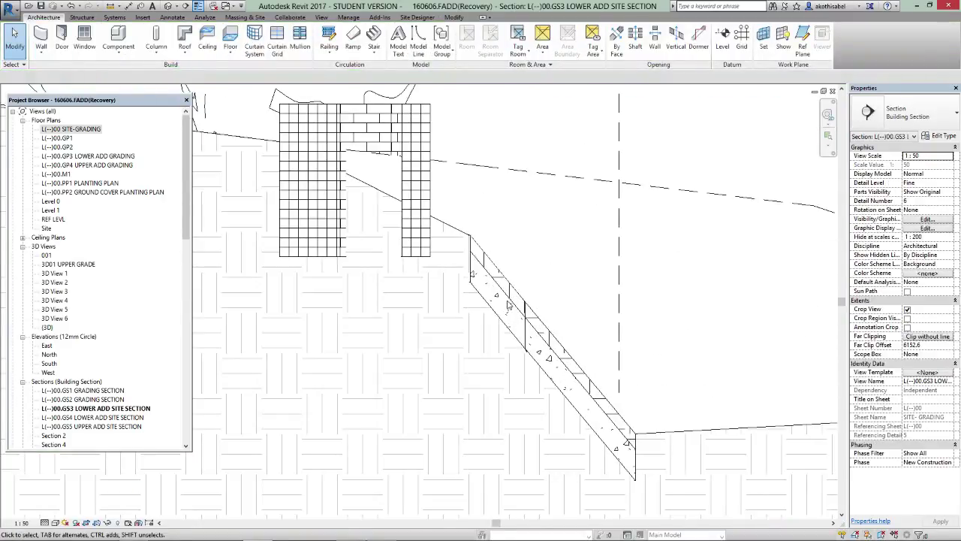
scroll(520, 294, down, 2)
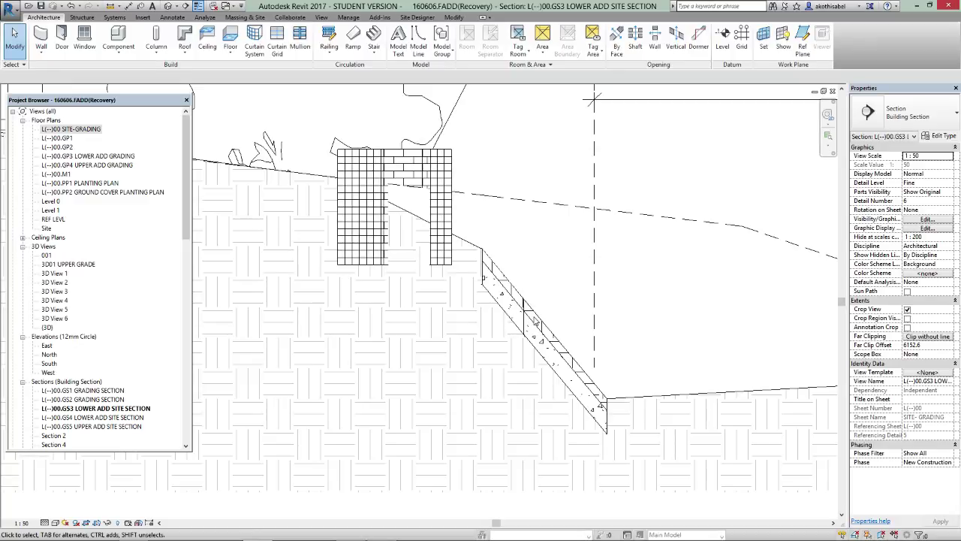
scroll(526, 324, down, 3)
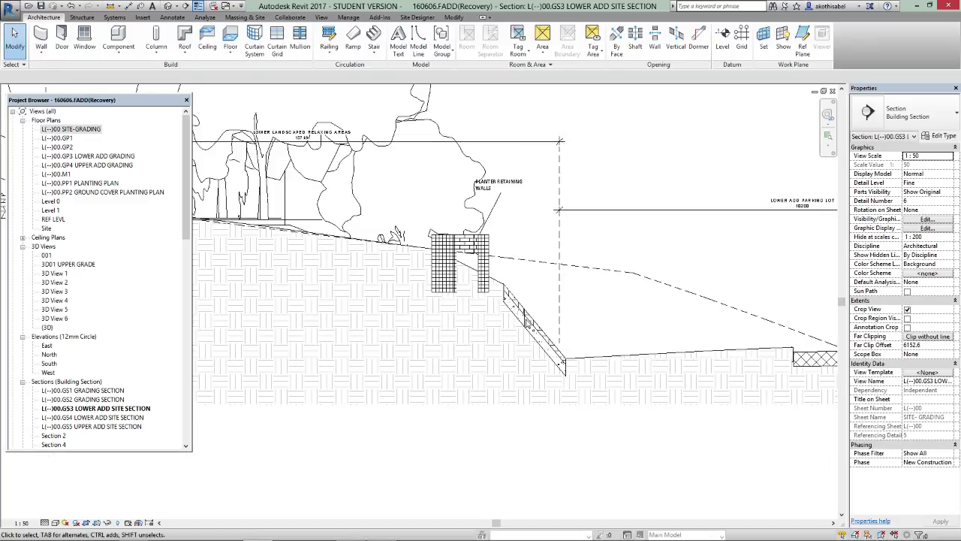
Raise the dark roof strip on the hillside behind the palms above the topography by changing its level offset in the 3D view.
key(ctrl+Tab)
key(ctrl+Tab)
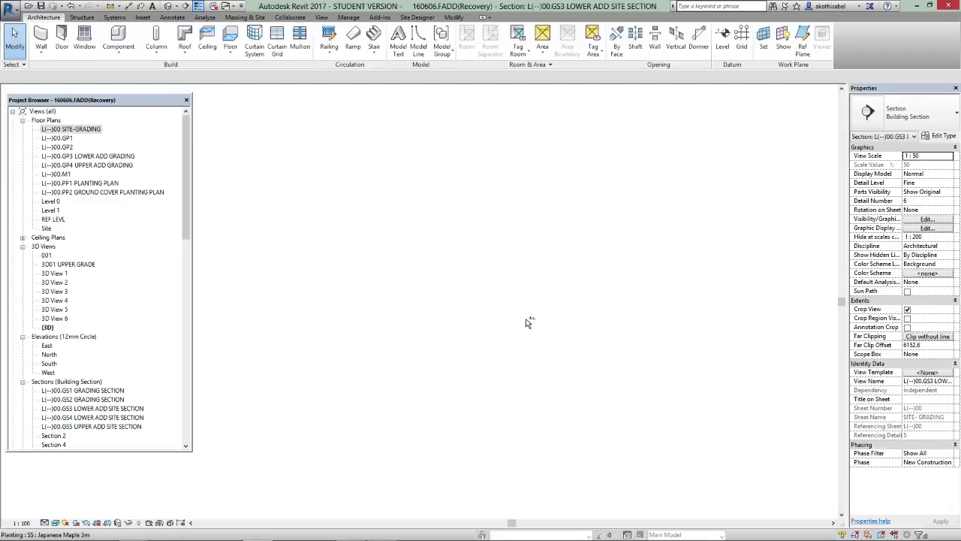
key(ctrl+Tab)
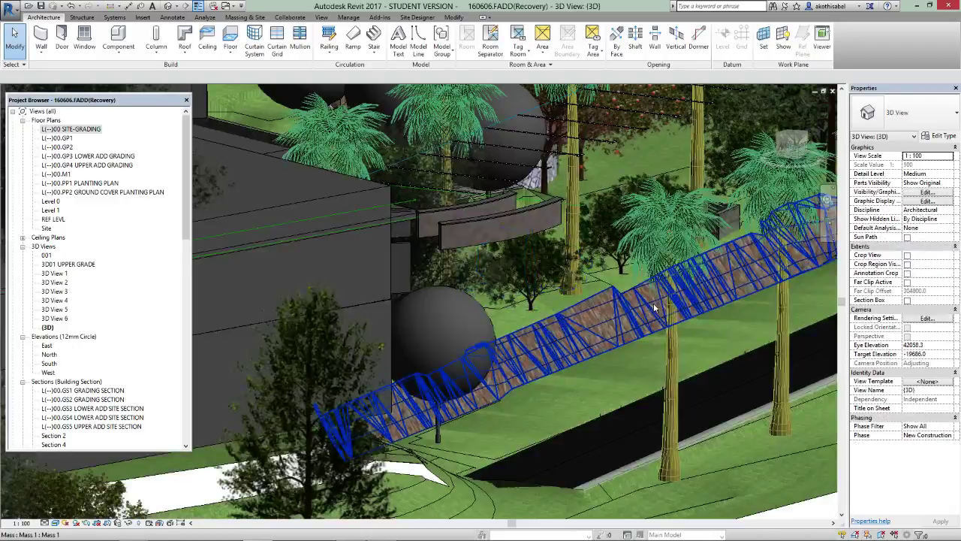
scroll(538, 383, down, 2)
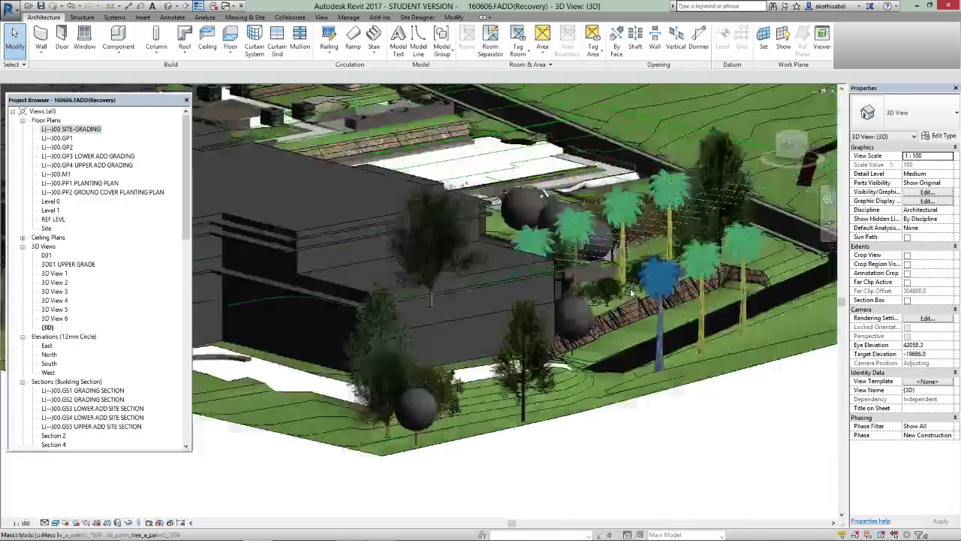
scroll(538, 384, down, 3)
scroll(548, 402, down, 2)
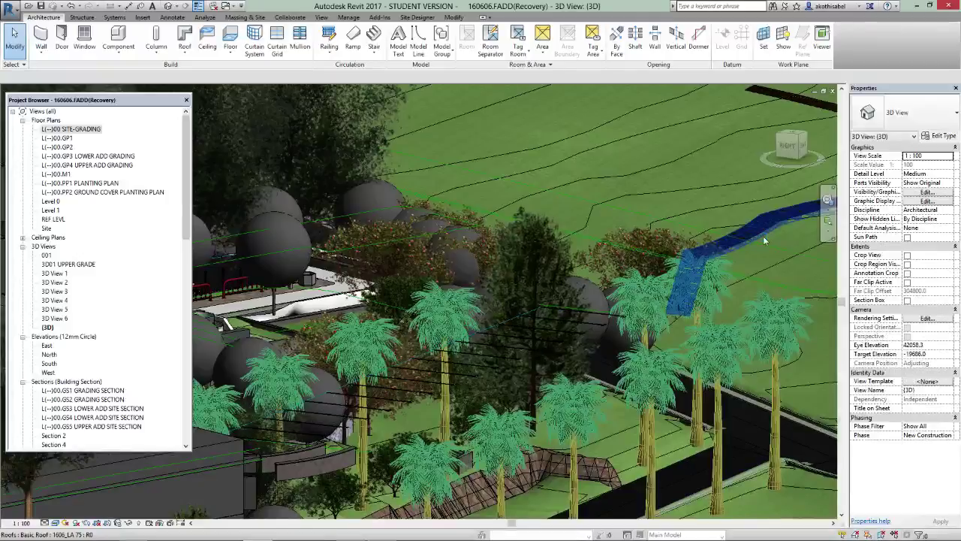
scroll(763, 236, up, 3)
scroll(732, 239, up, 4)
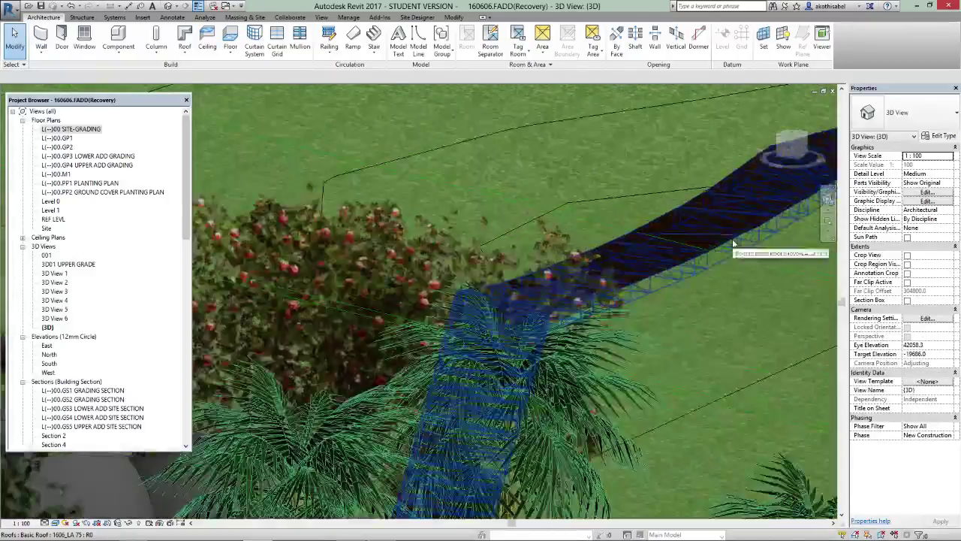
scroll(521, 307, down, 5)
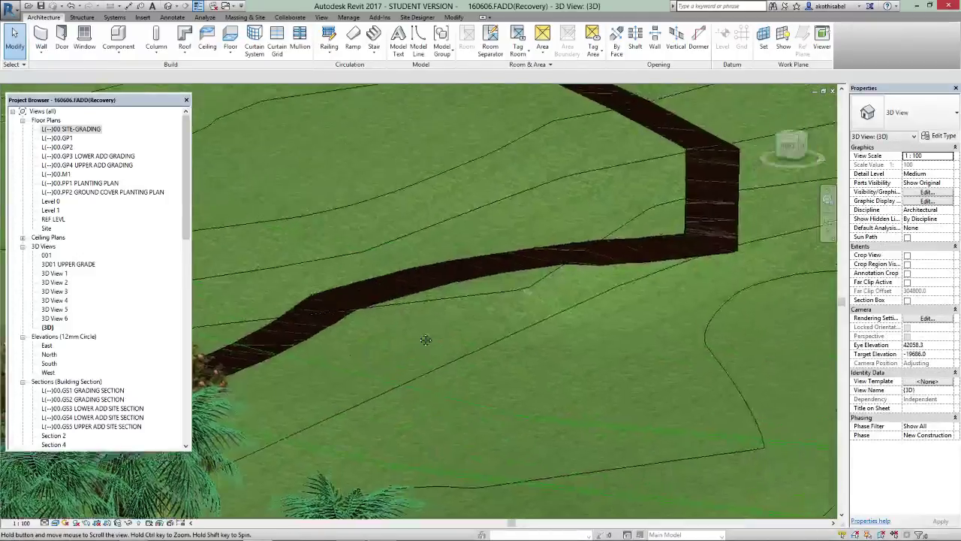
click(723, 219)
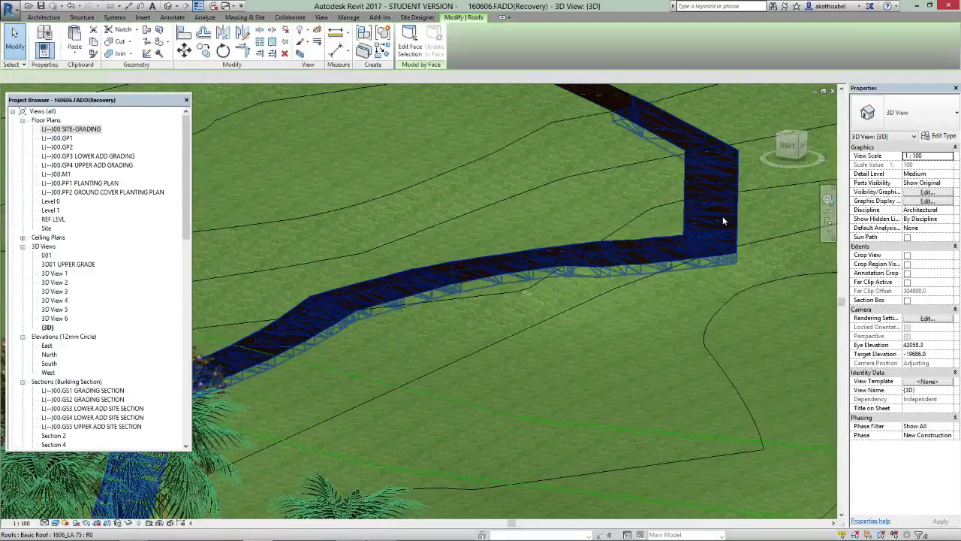
click(930, 175)
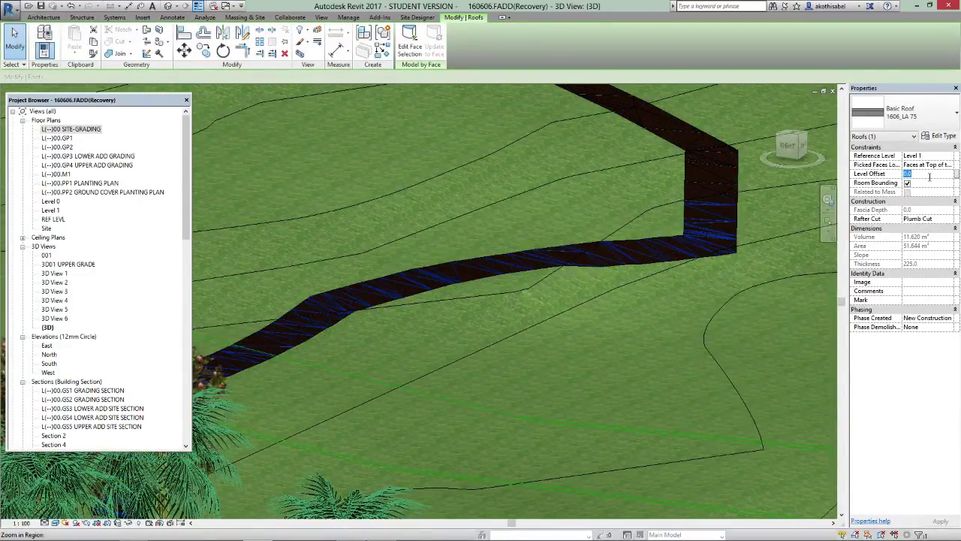
click(473, 347)
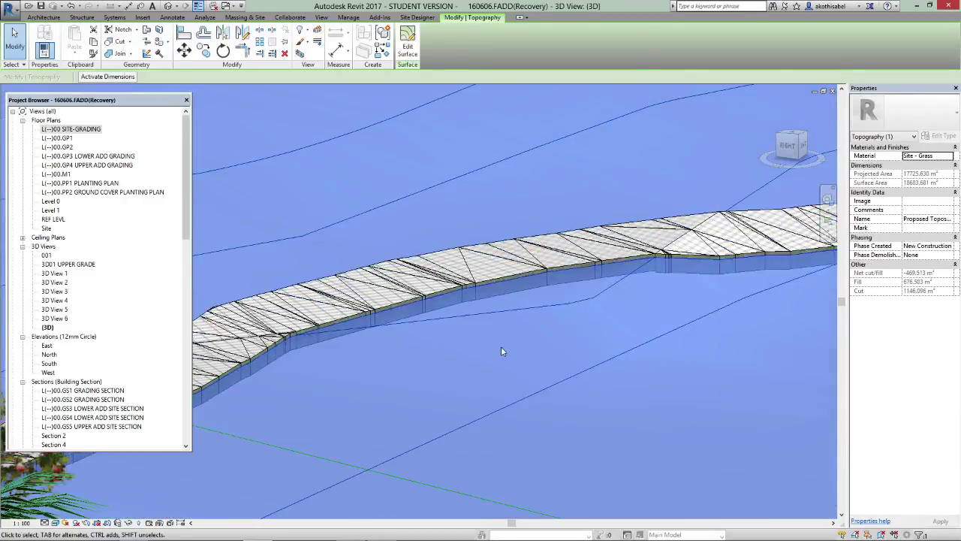
key(Escape)
Inspect the raised roof strip along the hillside from several angles and within the whole site.
shift+middle_drag(507, 344, 456, 307)
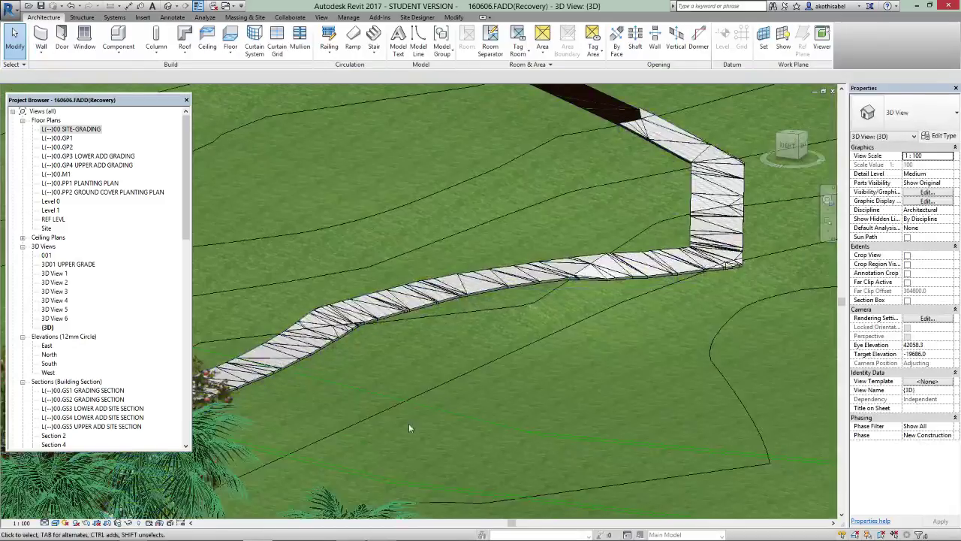
scroll(367, 324, up, 3)
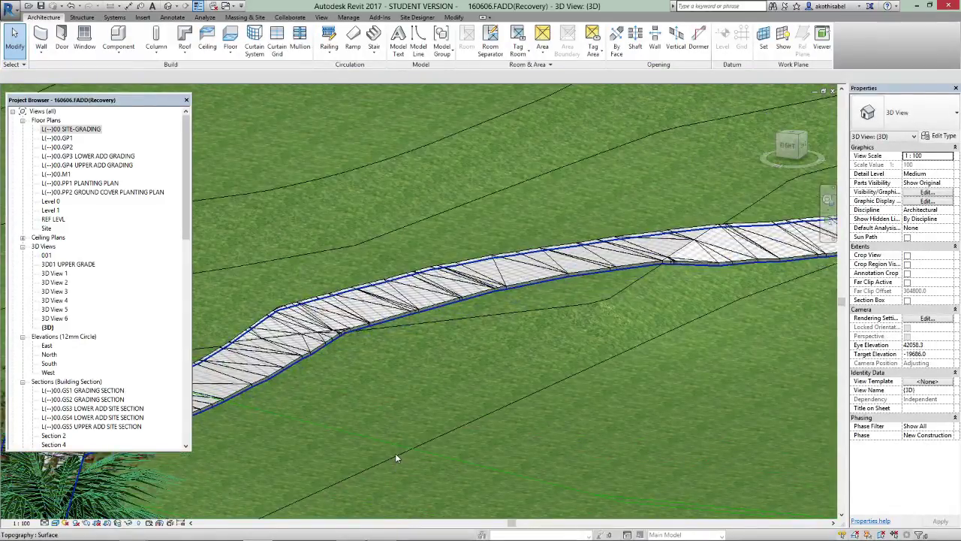
shift+middle_drag(396, 453, 398, 350)
scroll(619, 349, down, 4)
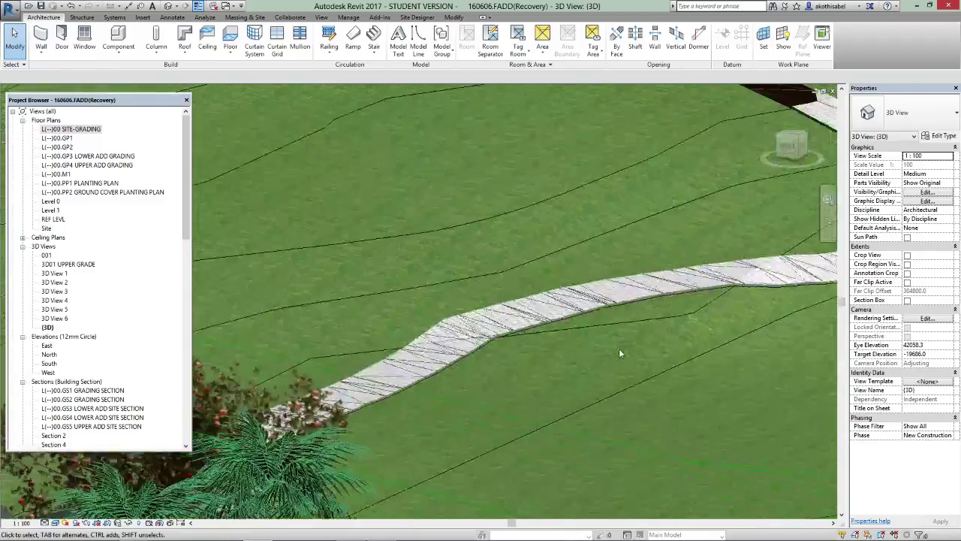
scroll(647, 307, down, 5)
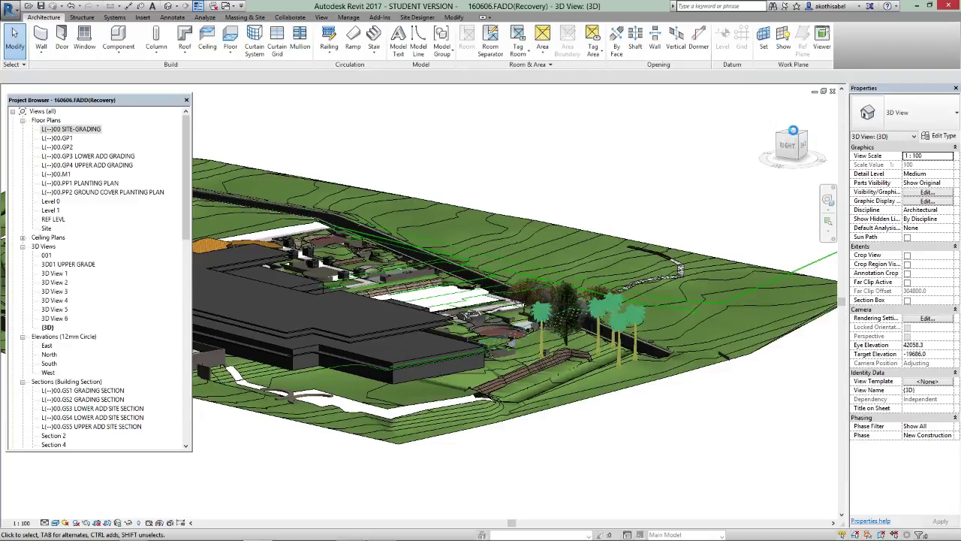
Set the 3D view's visual style to Shaded and orient it to the top, close in on the curved walls beside the building.
mouse_move(264, 535)
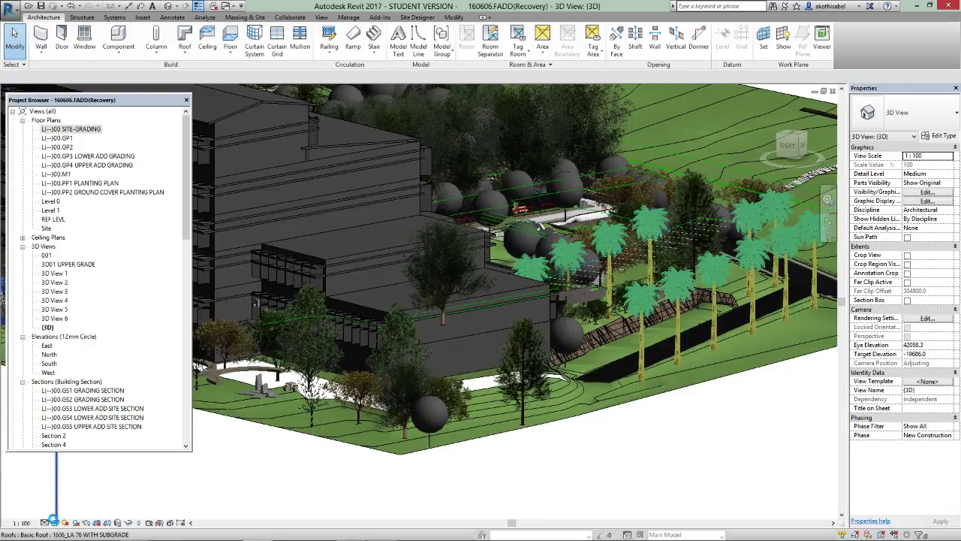
click(55, 523)
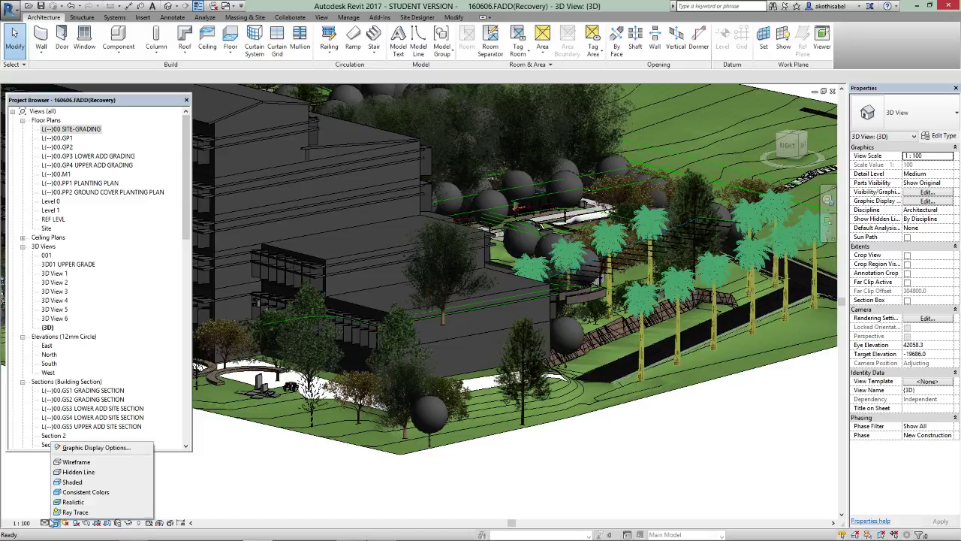
click(69, 482)
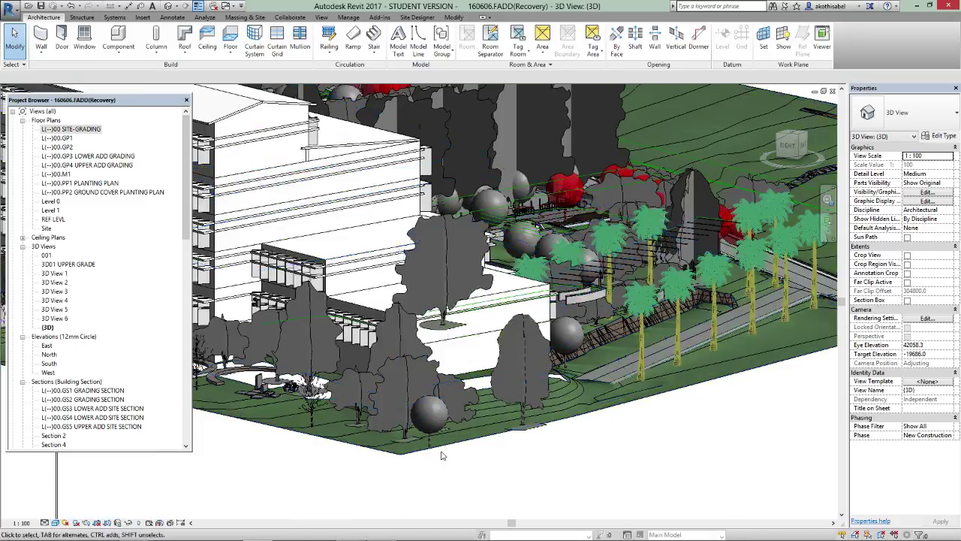
click(796, 137)
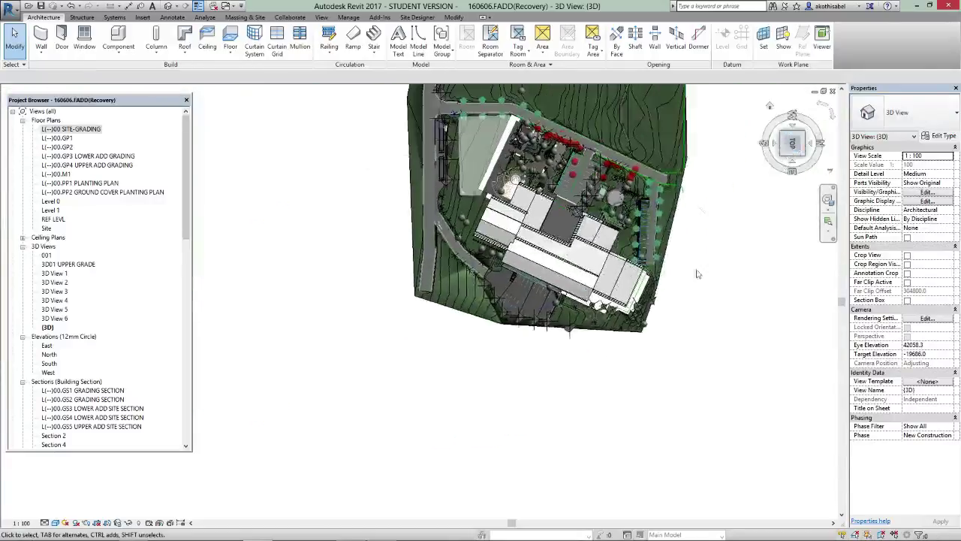
scroll(453, 445, up, 5)
scroll(453, 445, up, 3)
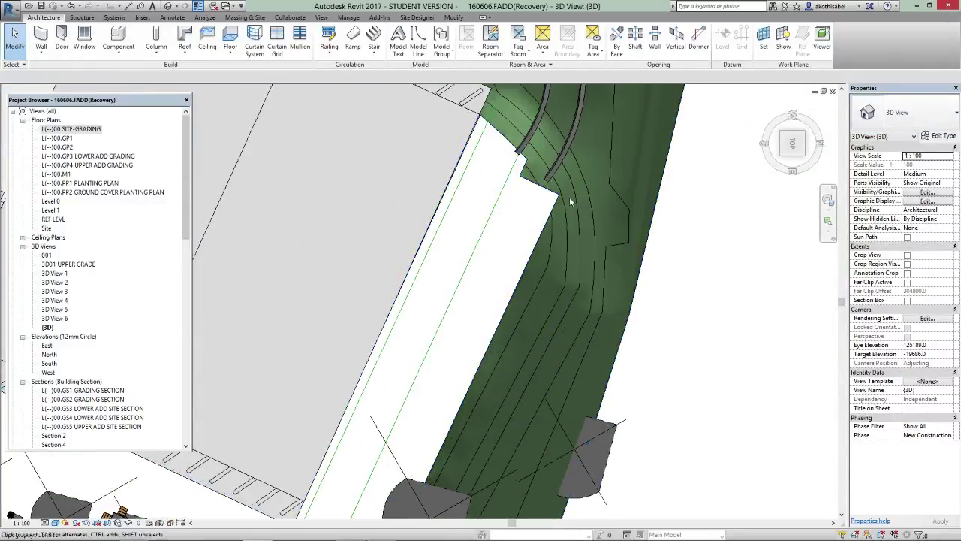
Start a topography subregion on the slope beside the building and sketch its inner side and its short lower end, about 2900 mm wide.
scroll(561, 219, down, 5)
middle_drag(564, 268, 551, 287)
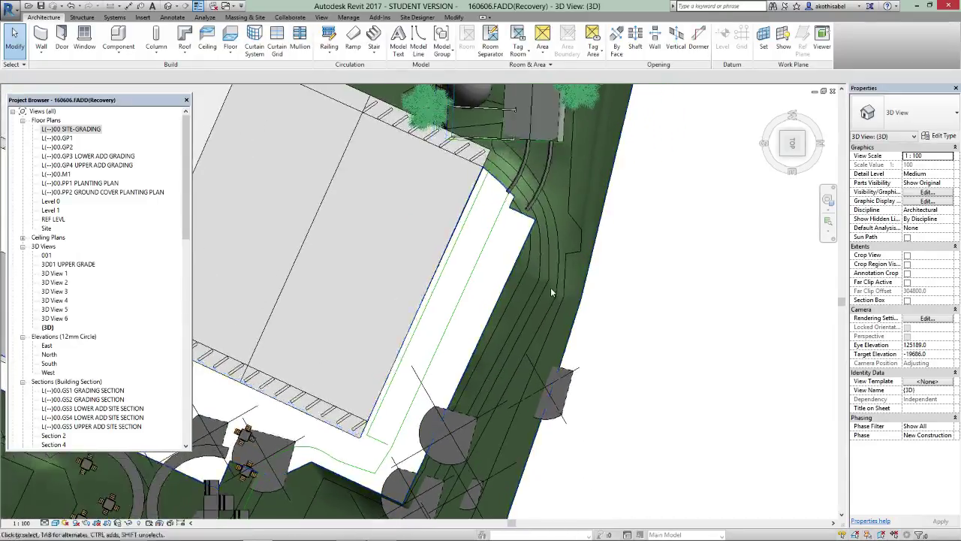
click(245, 17)
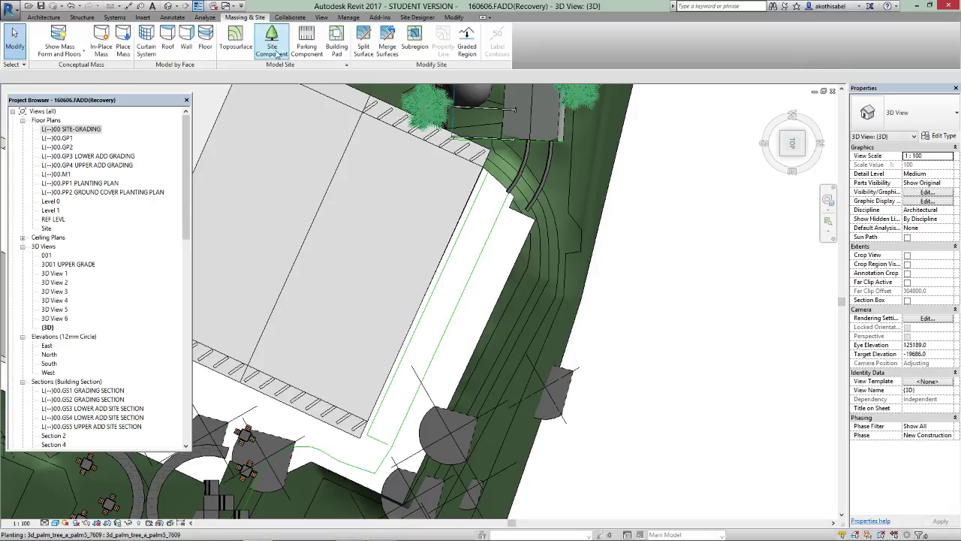
click(416, 45)
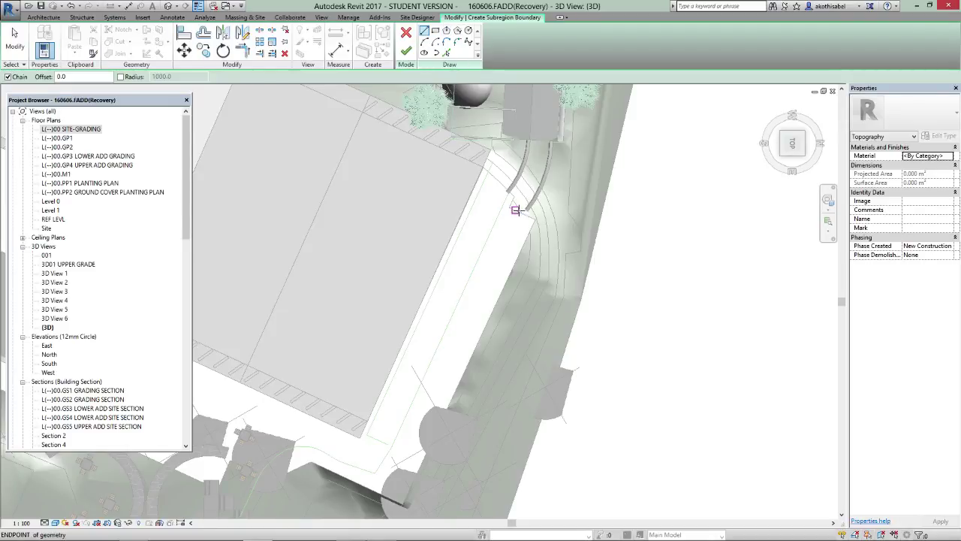
click(447, 54)
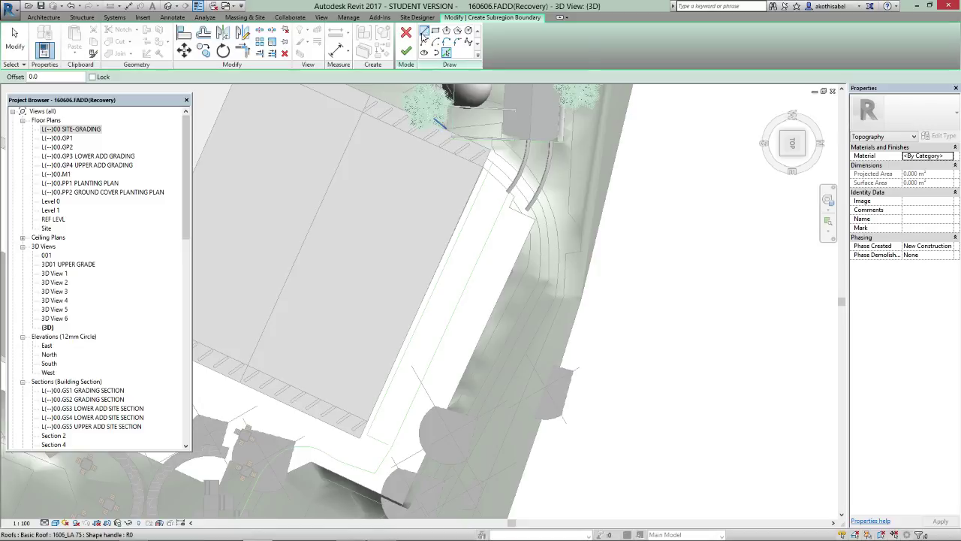
click(424, 31)
scroll(556, 247, up, 2)
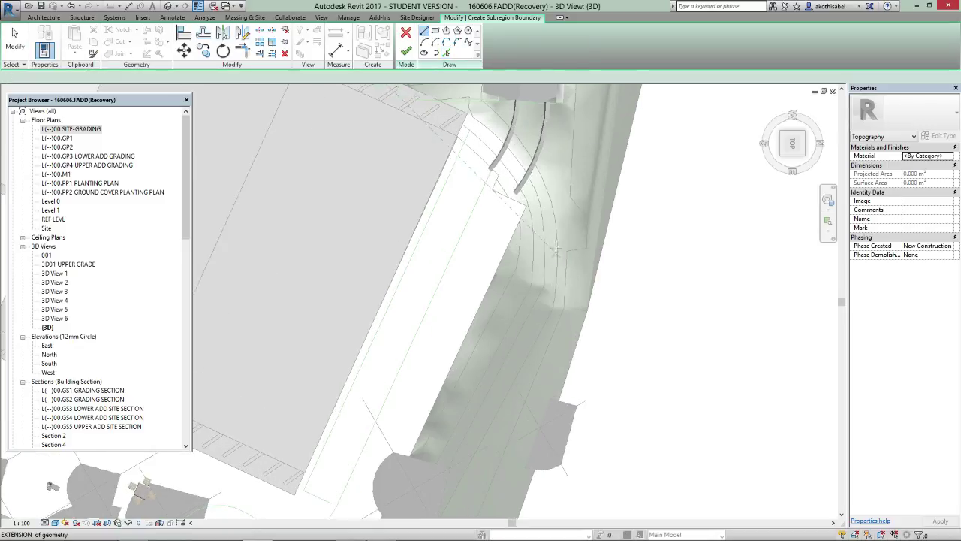
click(526, 207)
click(529, 286)
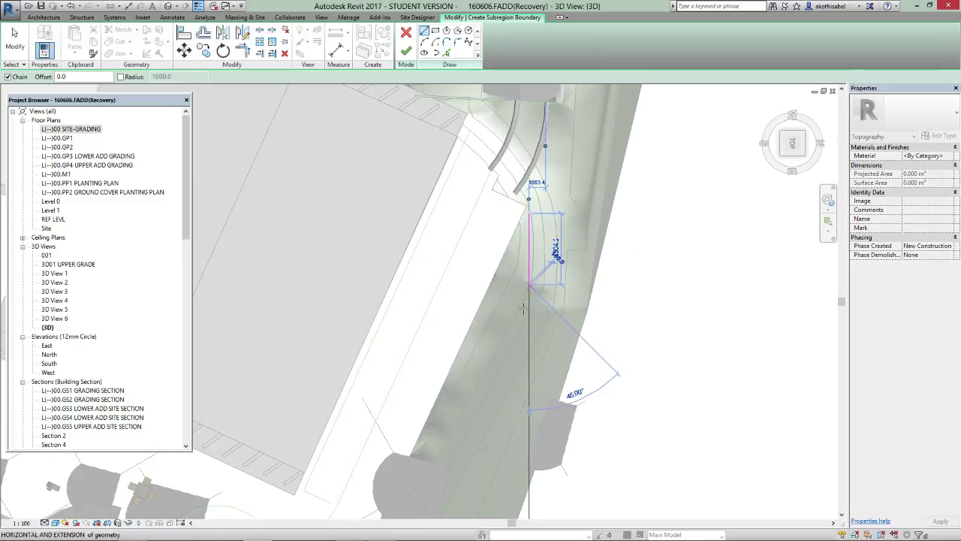
scroll(483, 401, down, 2)
middle_drag(483, 401, 502, 263)
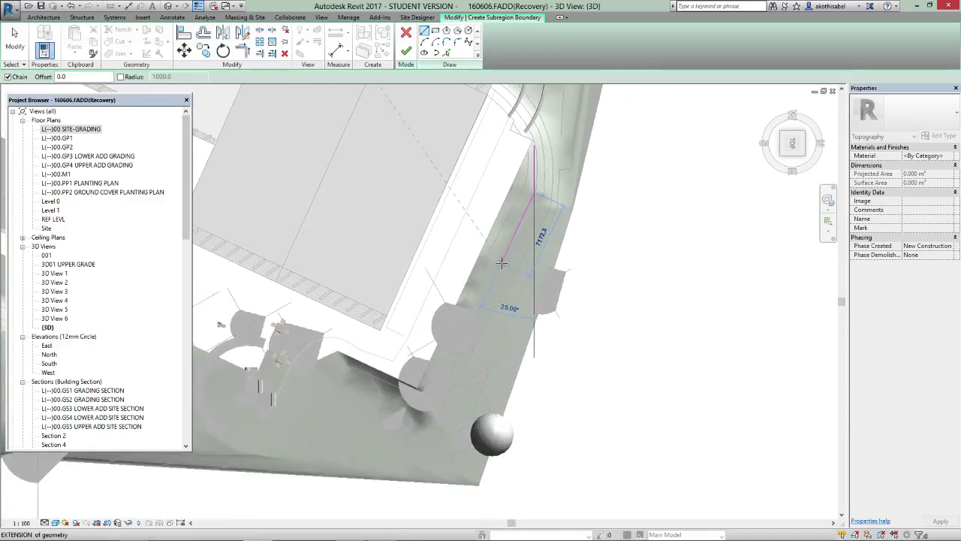
click(443, 400)
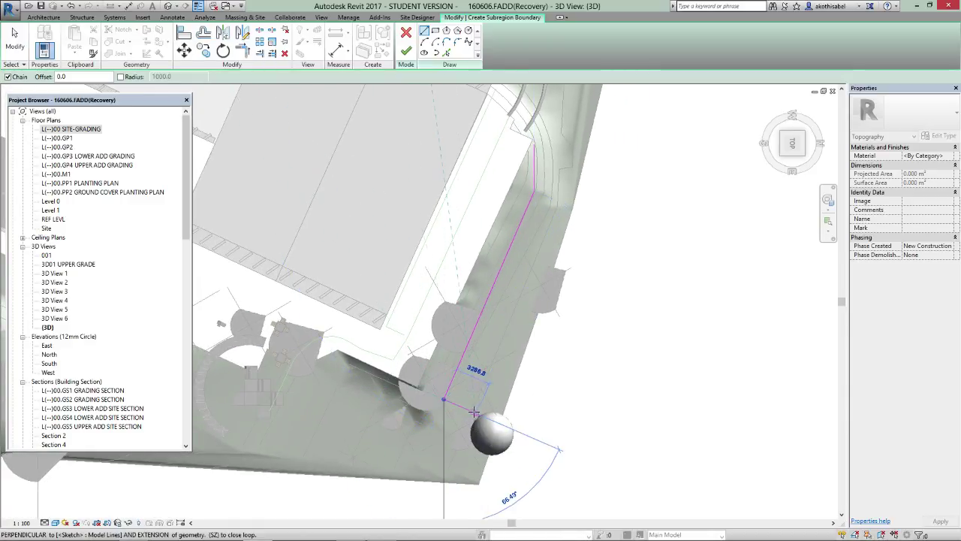
click(474, 411)
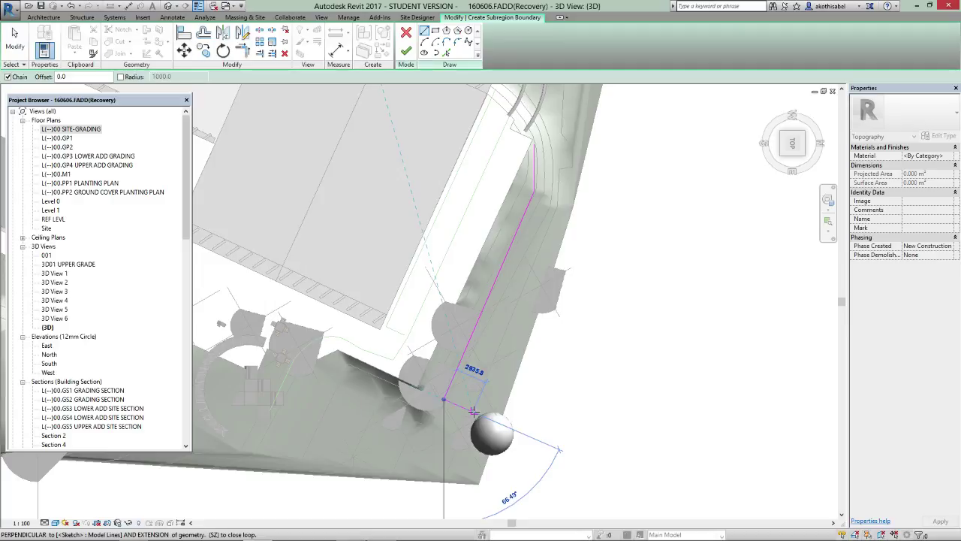
Sketch the subregion's outer side with an upper segment about 4380 mm long, close the loop with a pointed upper end and finish the boundary.
click(559, 204)
scroll(554, 141, up, 3)
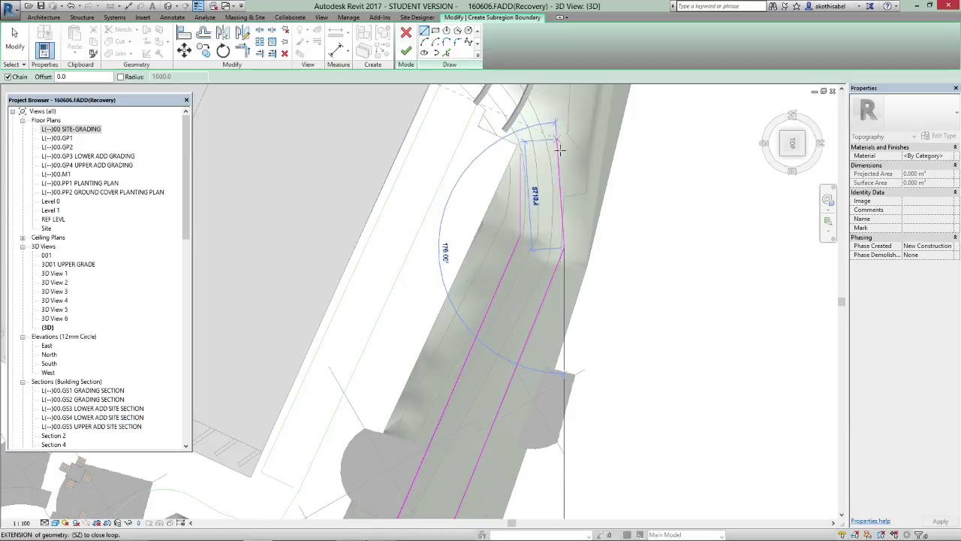
click(561, 165)
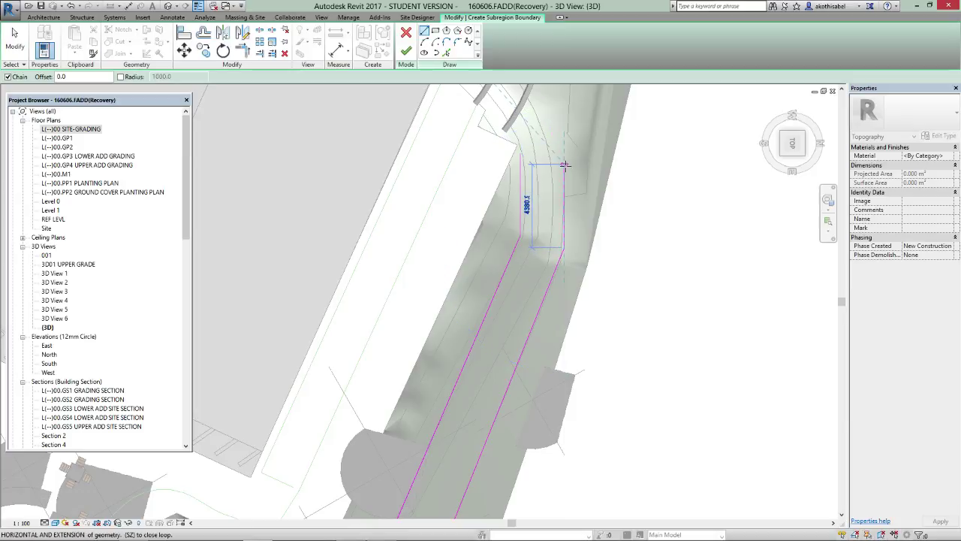
click(552, 117)
click(520, 154)
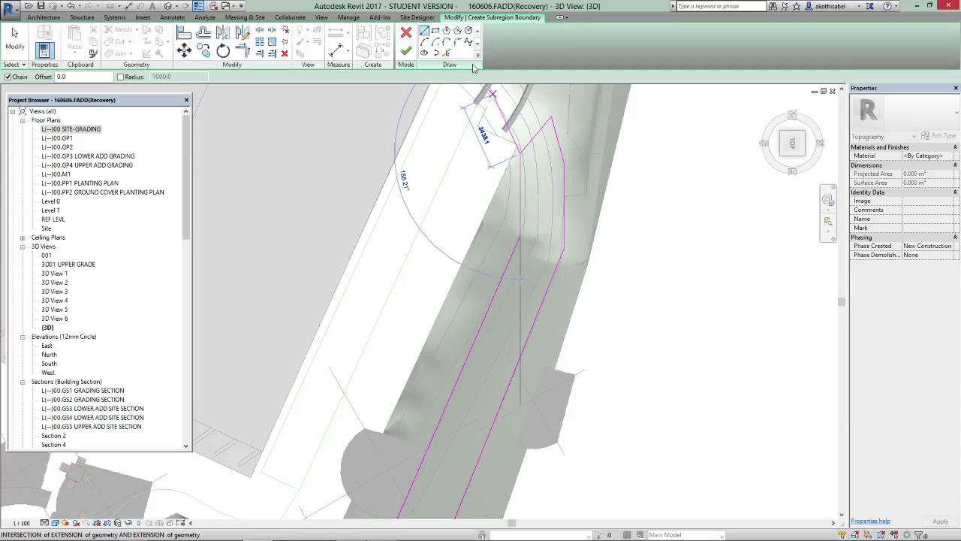
key(Escape)
key(Escape)
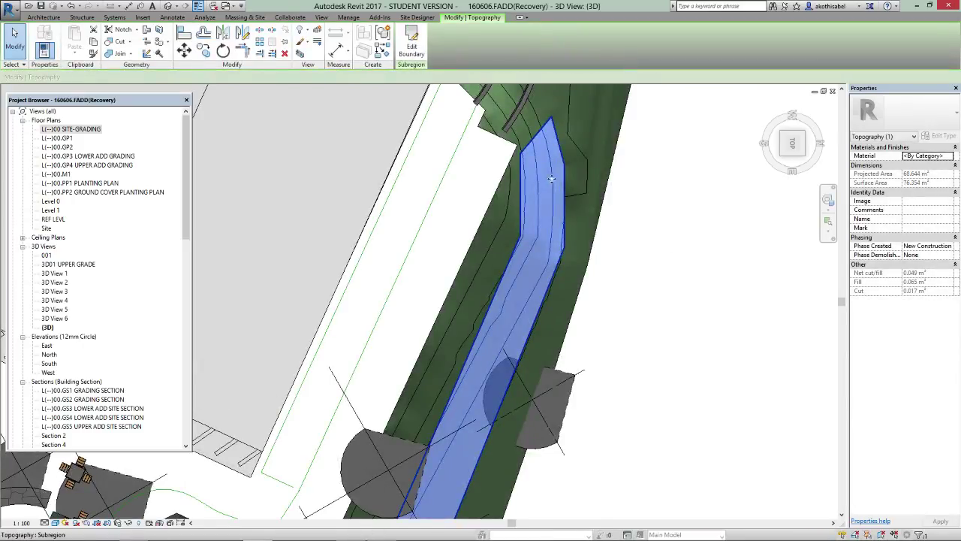
View the available project materials for the new subregion.
scroll(586, 243, down, 2)
scroll(586, 243, down, 1)
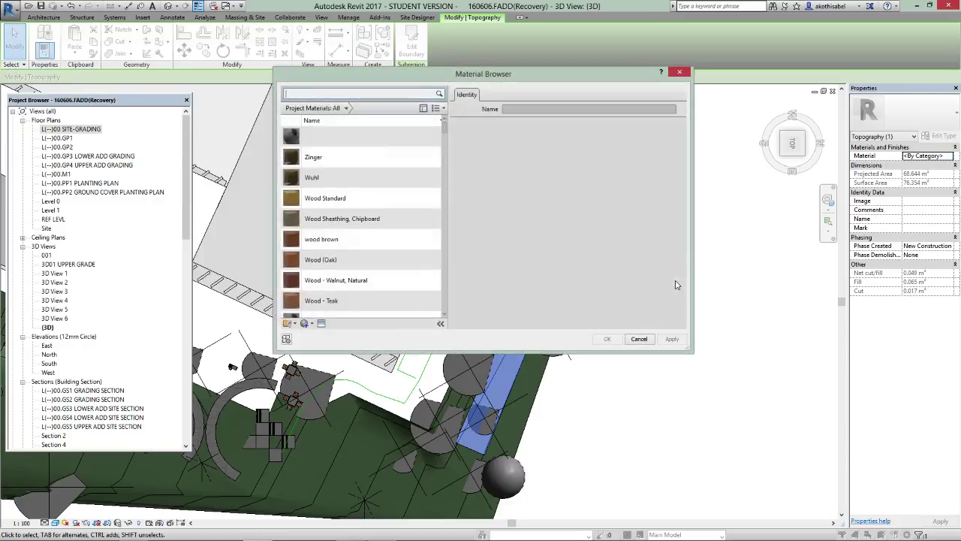
click(682, 74)
Examine the roof strip running across the contoured hillside up close from an oblique angle.
scroll(679, 299, down, 2)
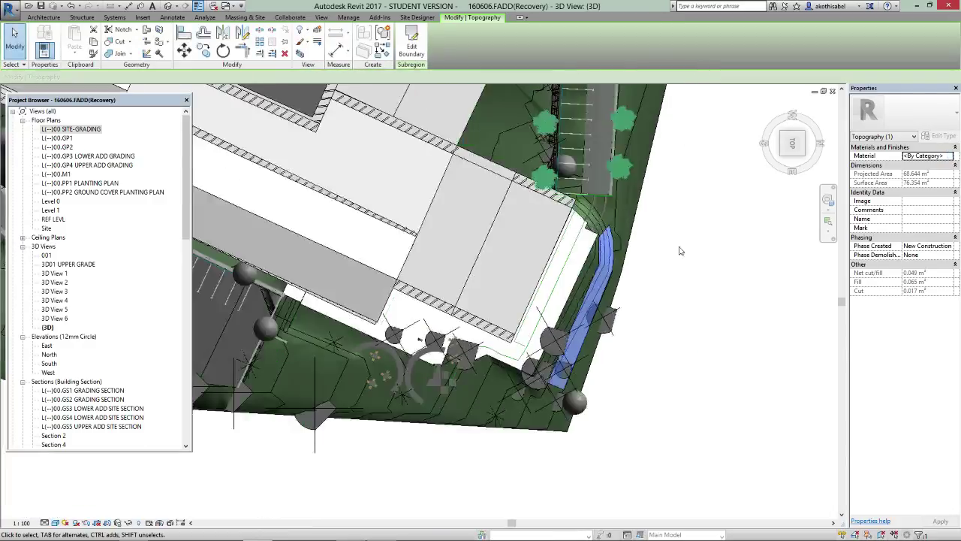
middle_drag(681, 252, 604, 527)
middle_drag(469, 88, 560, 222)
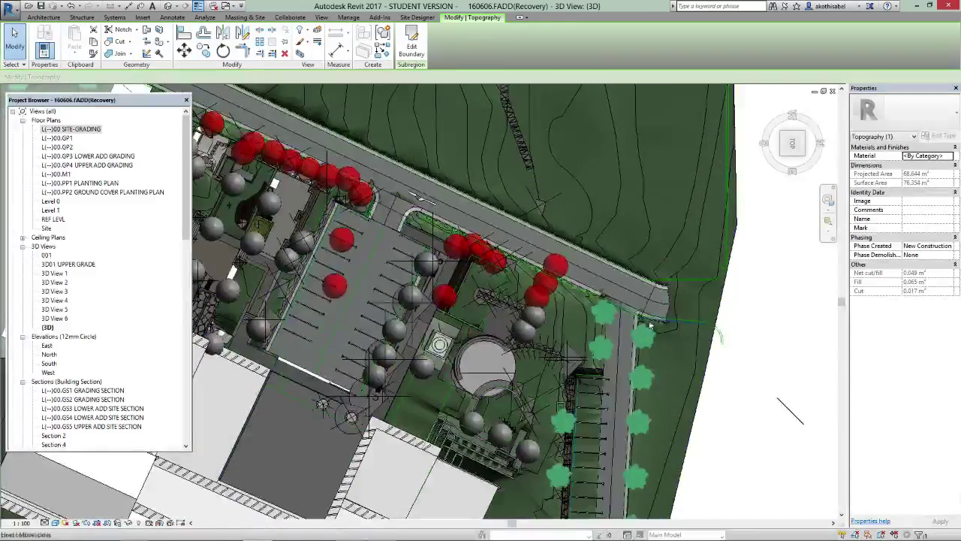
shift+middle_drag(552, 353, 312, 230)
scroll(691, 231, up, 5)
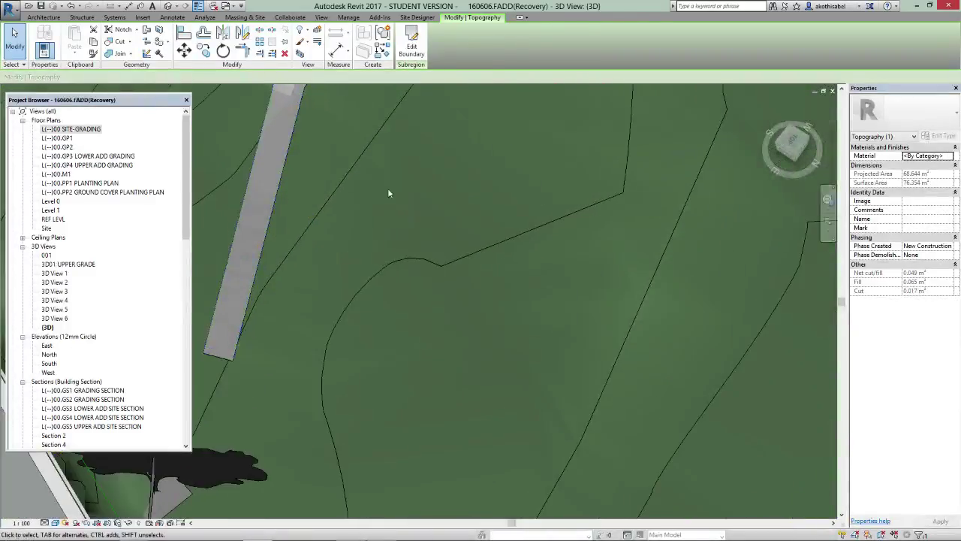
middle_drag(274, 190, 423, 341)
scroll(408, 247, up, 2)
click(408, 247)
scroll(426, 278, up, 1)
shift+middle_drag(426, 279, 491, 320)
click(490, 320)
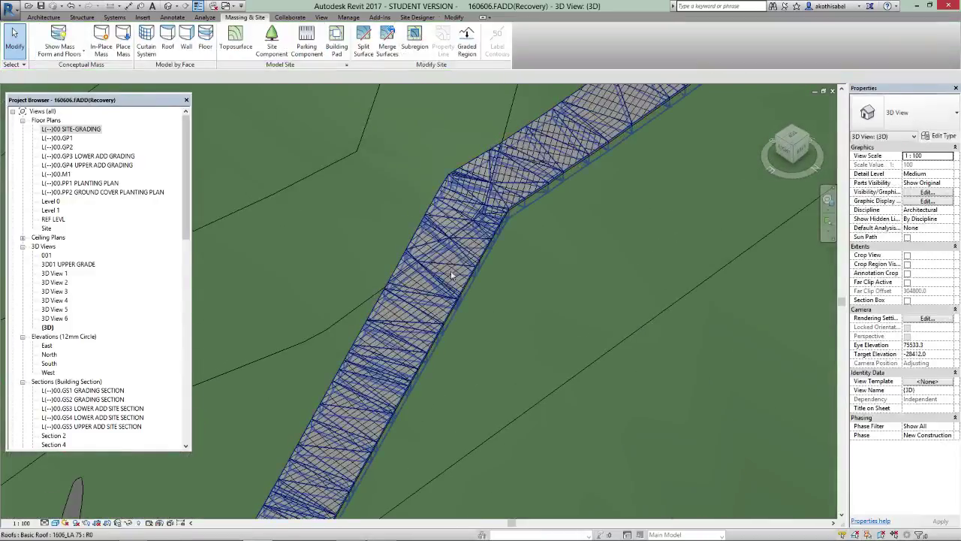
Compare the paved strip between the palms with the meshed sloped roof beside the parking.
scroll(609, 160, down, 10)
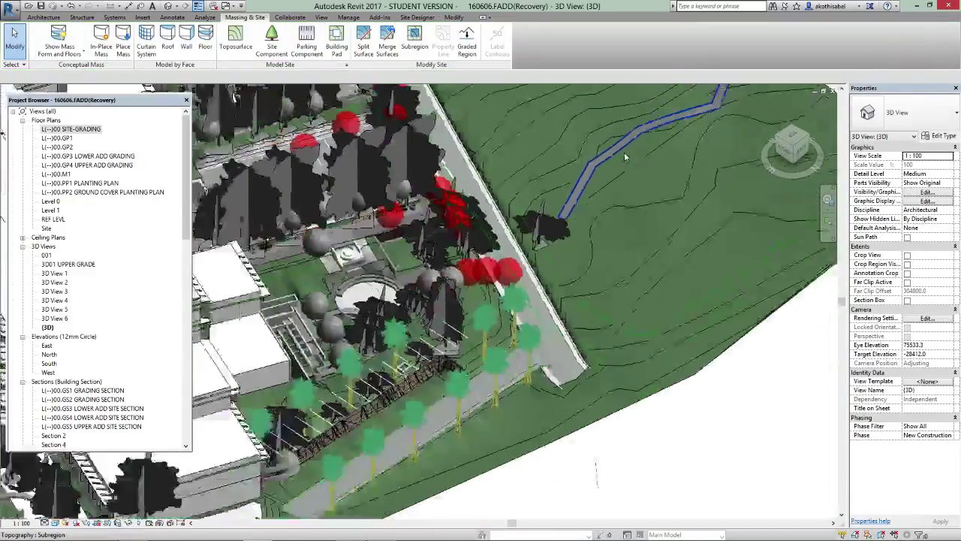
scroll(537, 263, up, 3)
scroll(488, 264, up, 6)
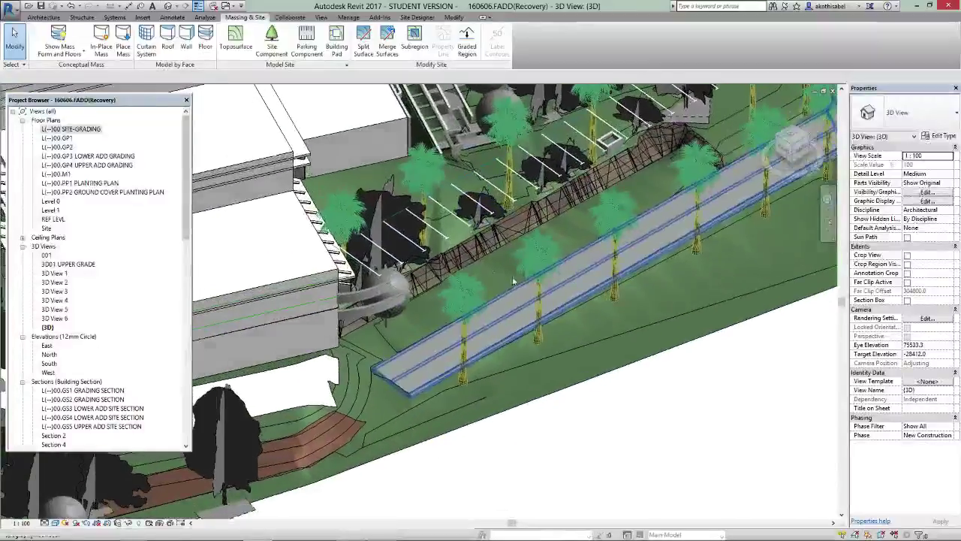
scroll(561, 277, down, 5)
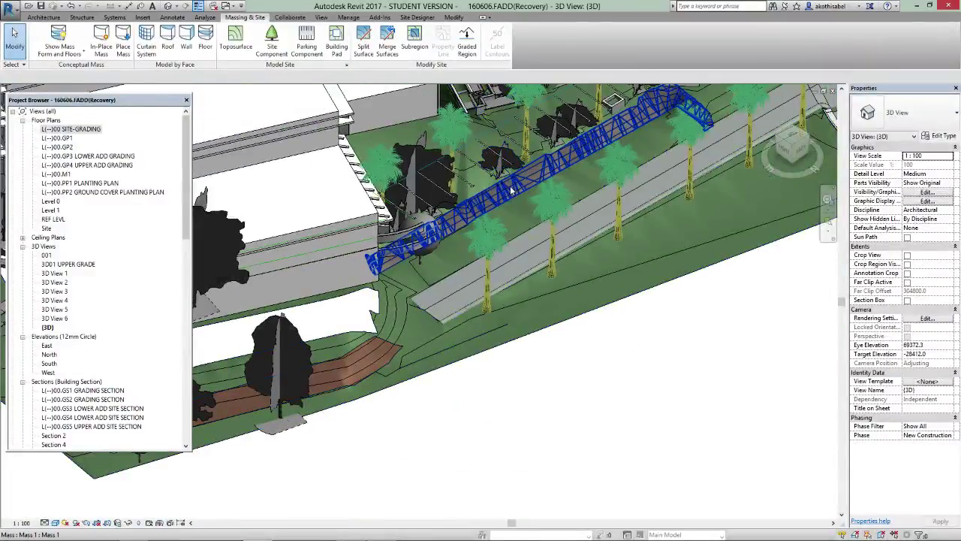
scroll(569, 203, up, 3)
scroll(615, 178, down, 3)
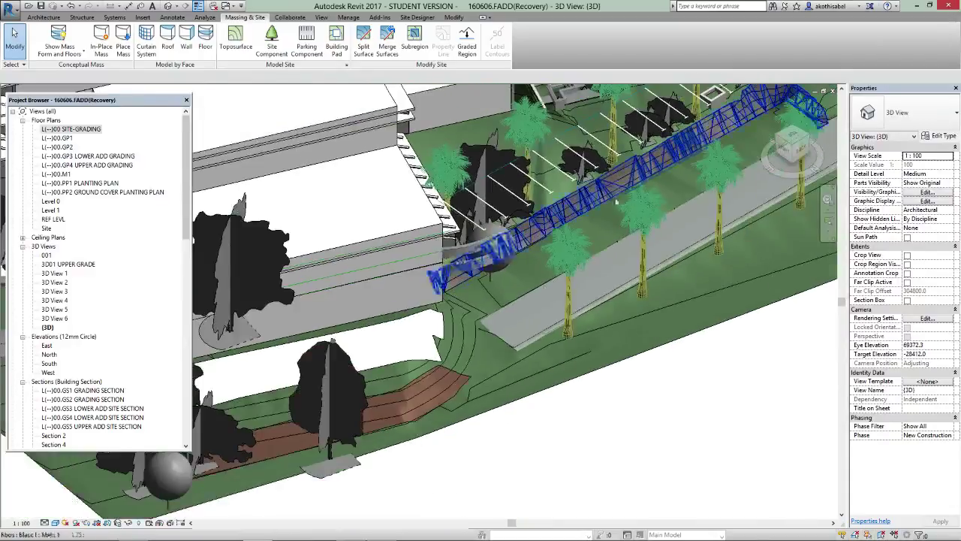
Inspect the new subregion's outline and the type of the meshed roof strip near the curved walls.
click(418, 385)
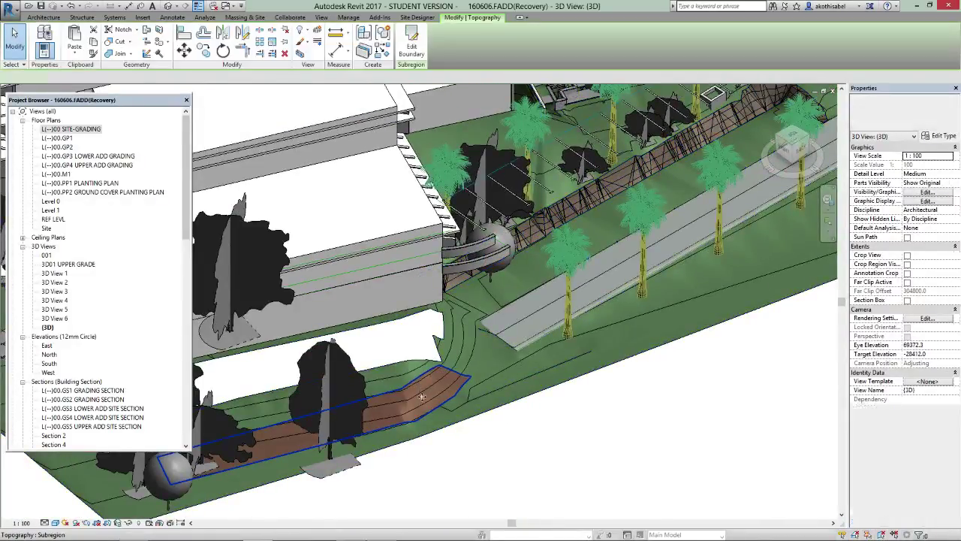
click(523, 458)
scroll(523, 458, up, 2)
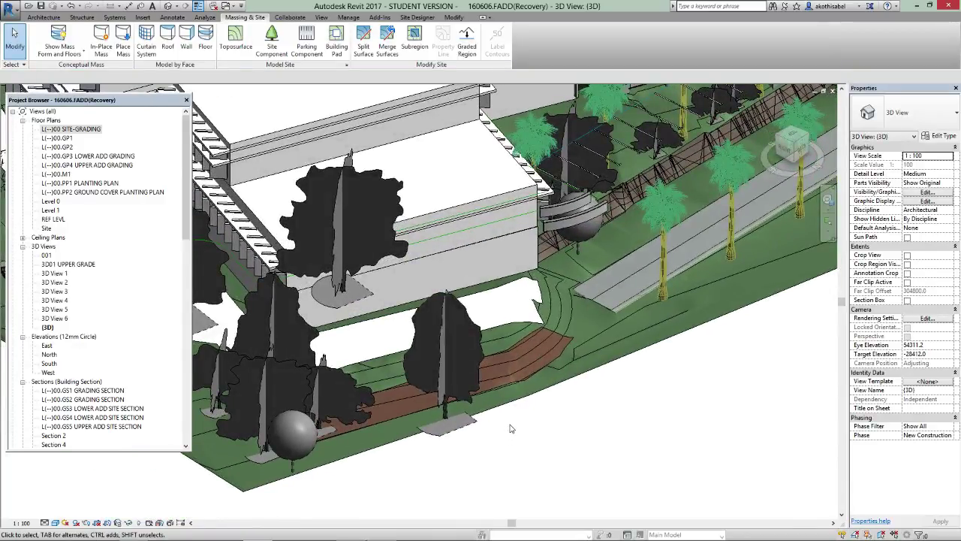
scroll(654, 164, up, 2)
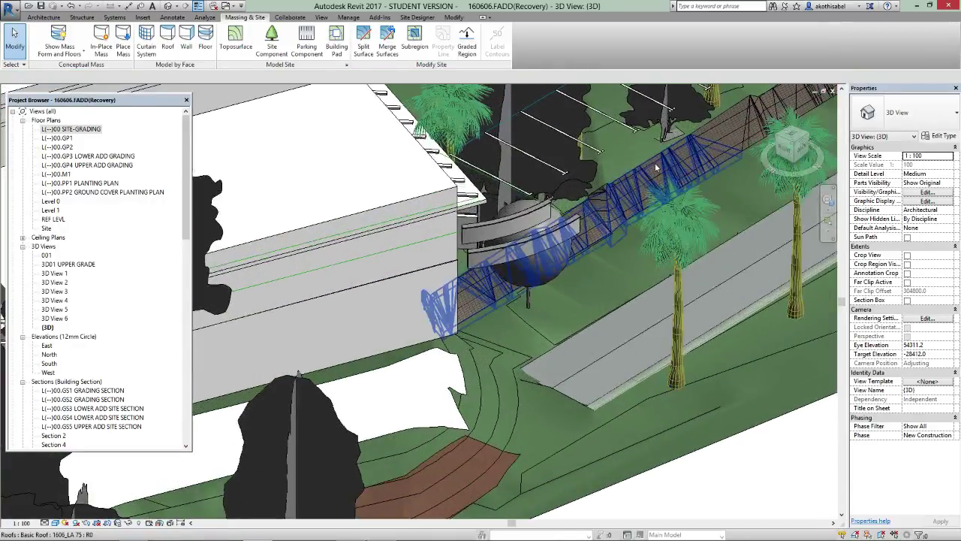
click(656, 167)
scroll(681, 223, down, 3)
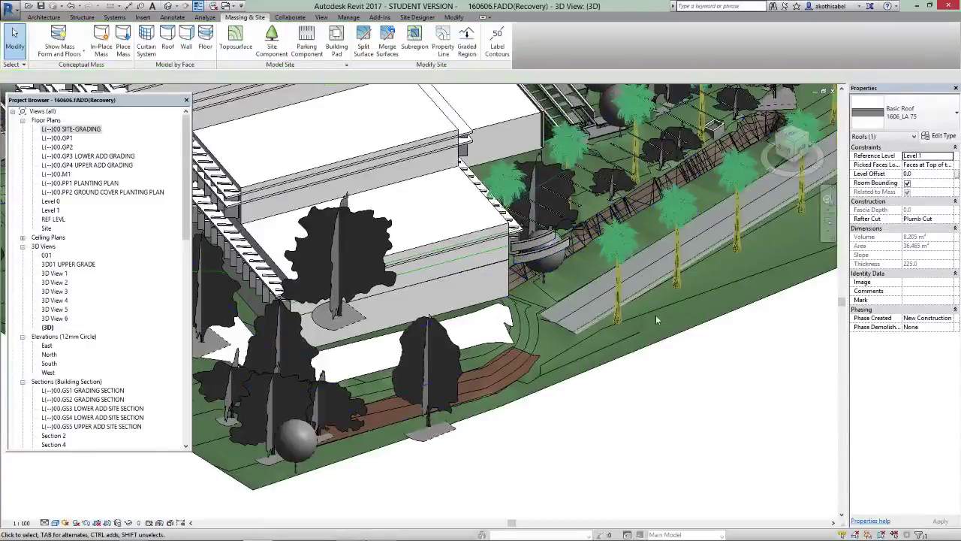
key(Escape)
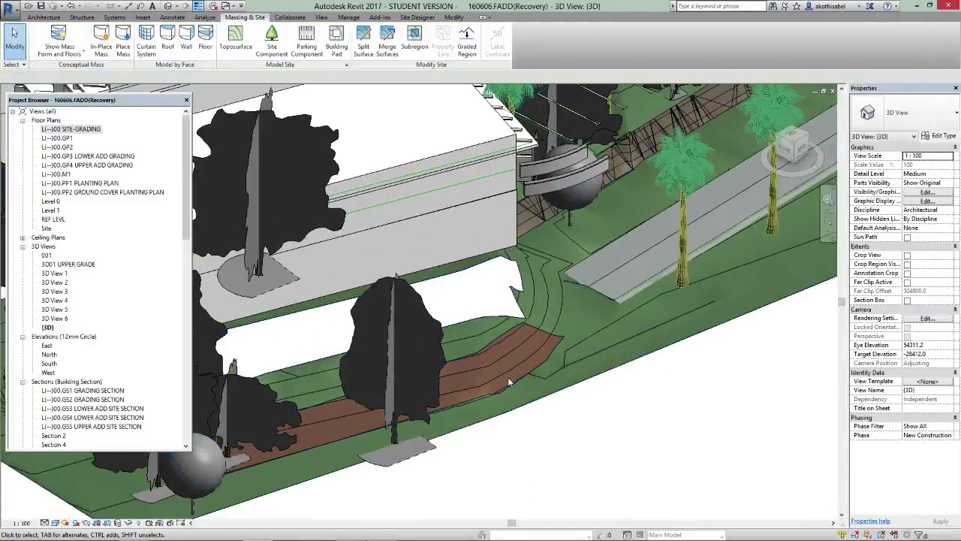
Temporarily isolate the new topography subregion in the 3D view.
click(511, 368)
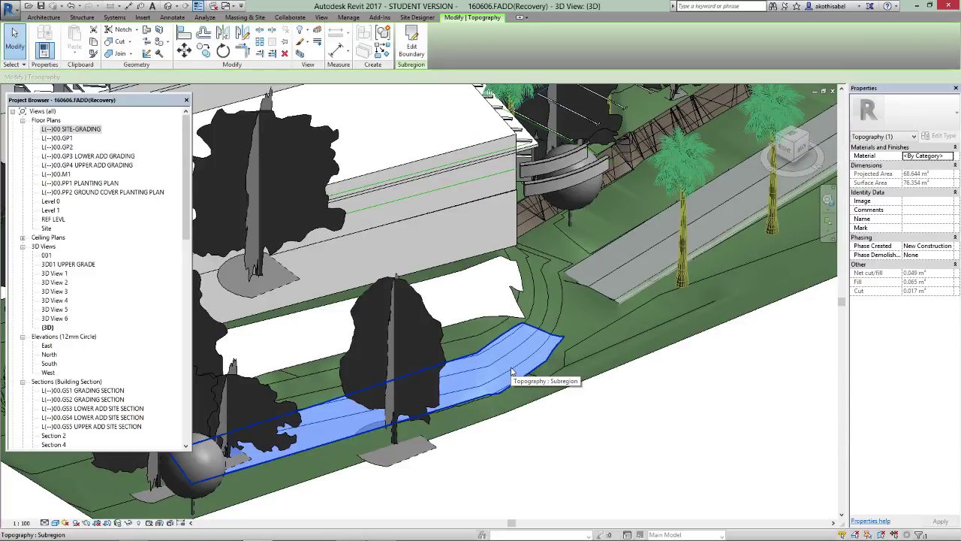
key(h)
key(i)
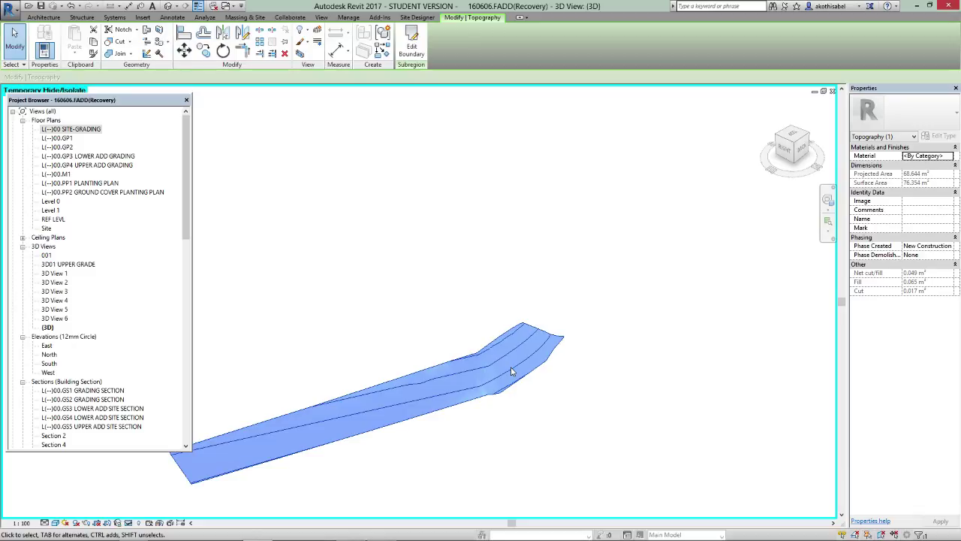
Export the isolated 3D view to a DWG named lower 01 in the 03.DWG folder, leaving Temporary Hide/Isolate mode on.
click(11, 9)
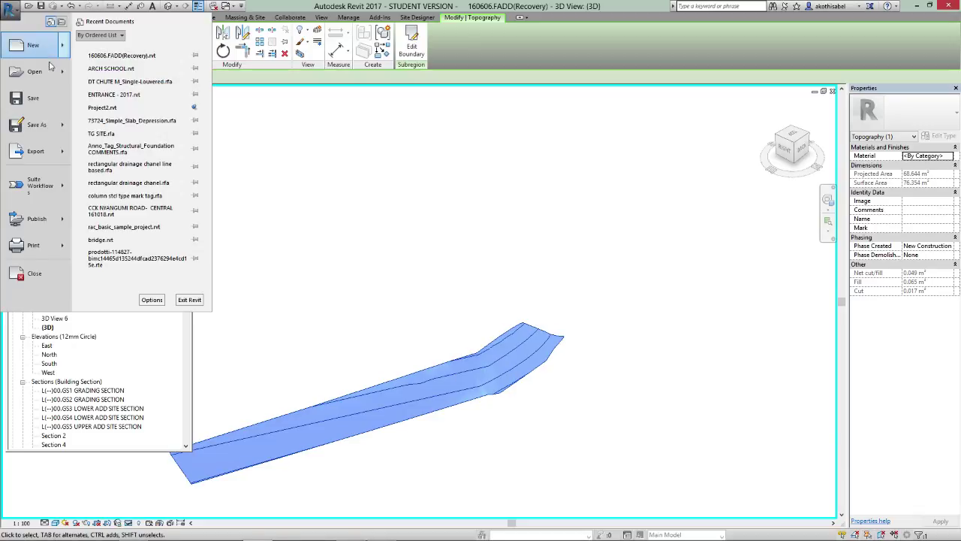
mouse_move(71, 151)
mouse_move(137, 48)
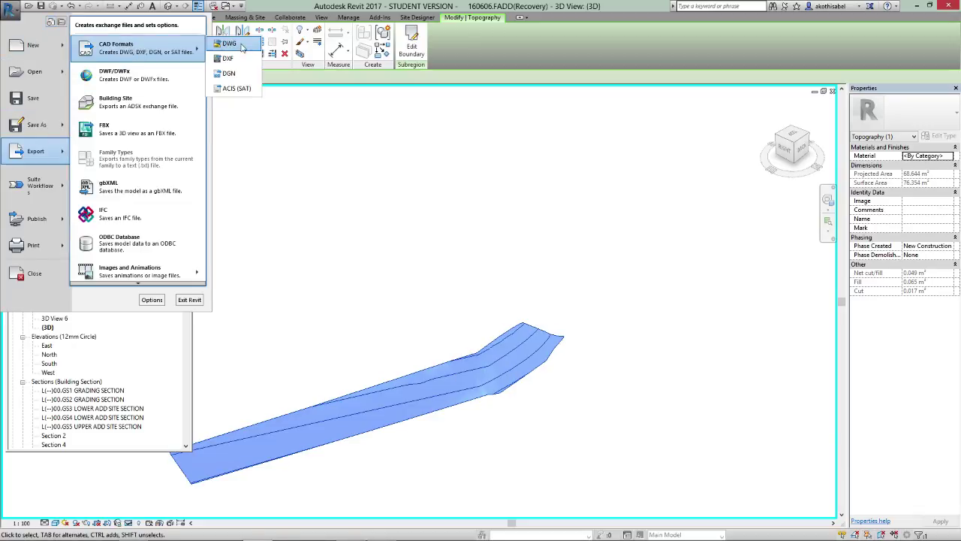
click(229, 43)
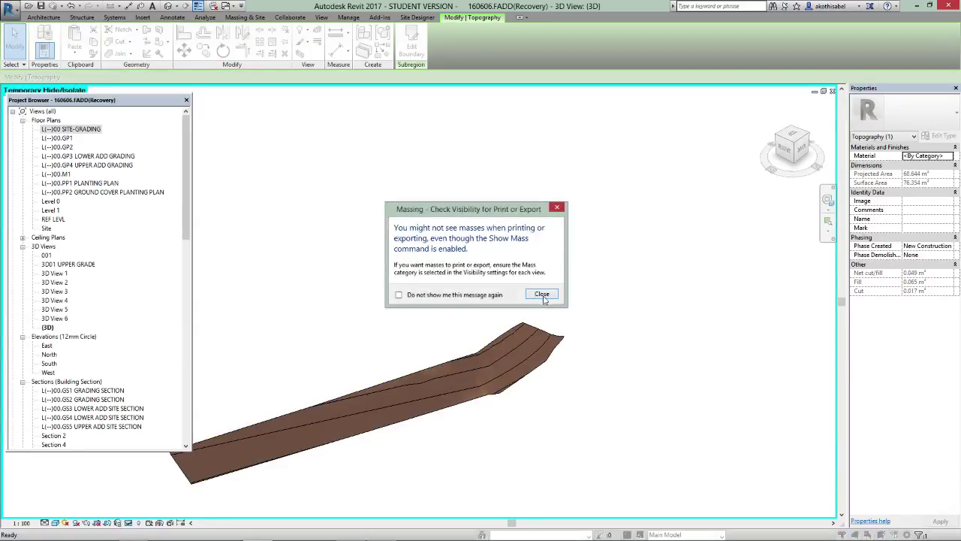
click(543, 297)
click(516, 397)
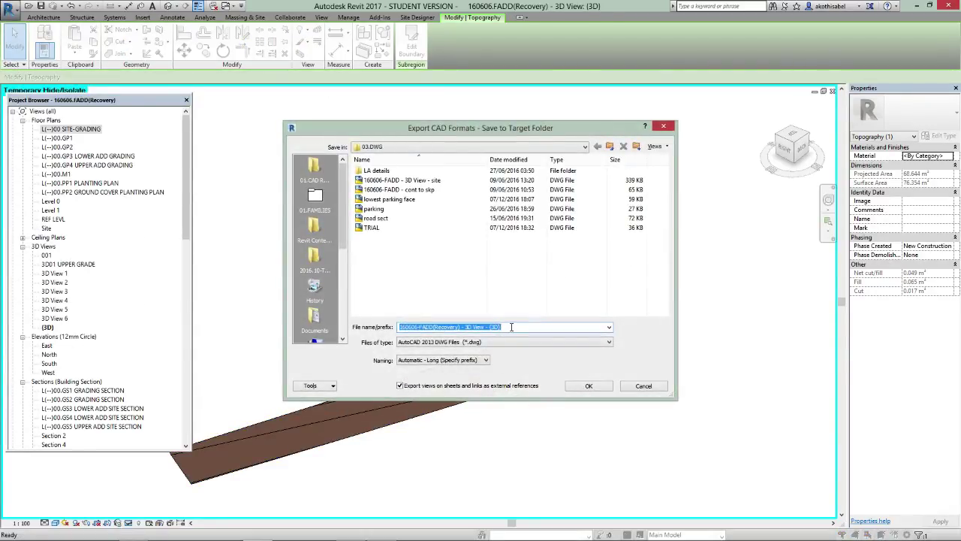
text(lower 01)
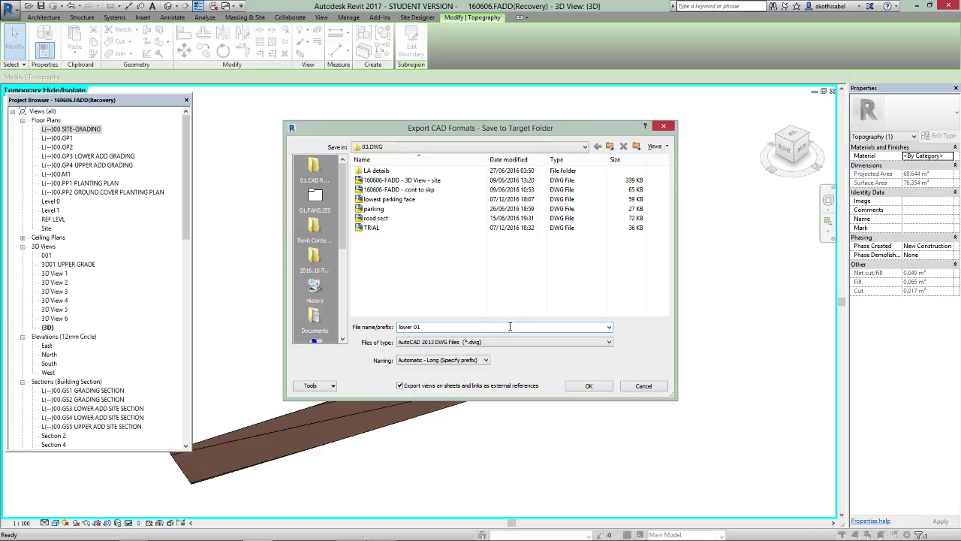
click(588, 386)
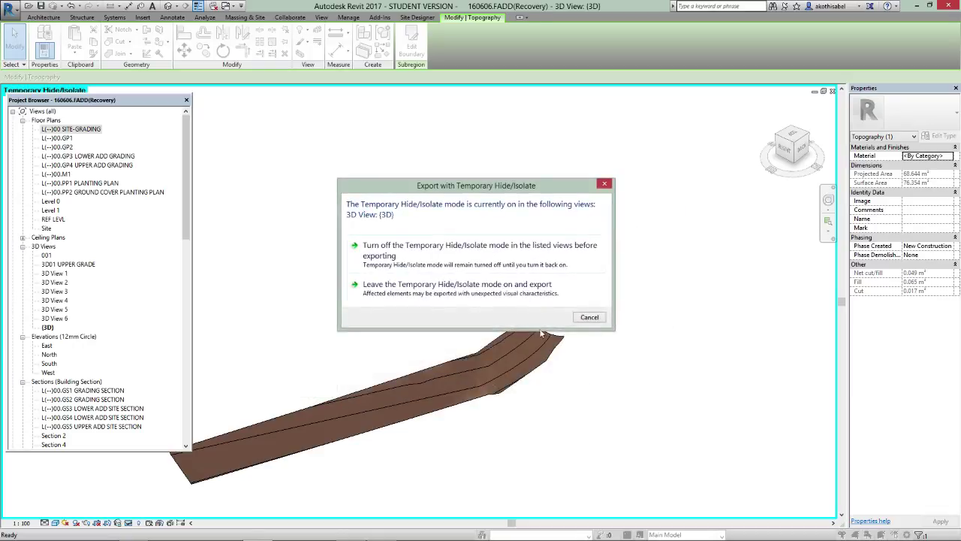
click(524, 293)
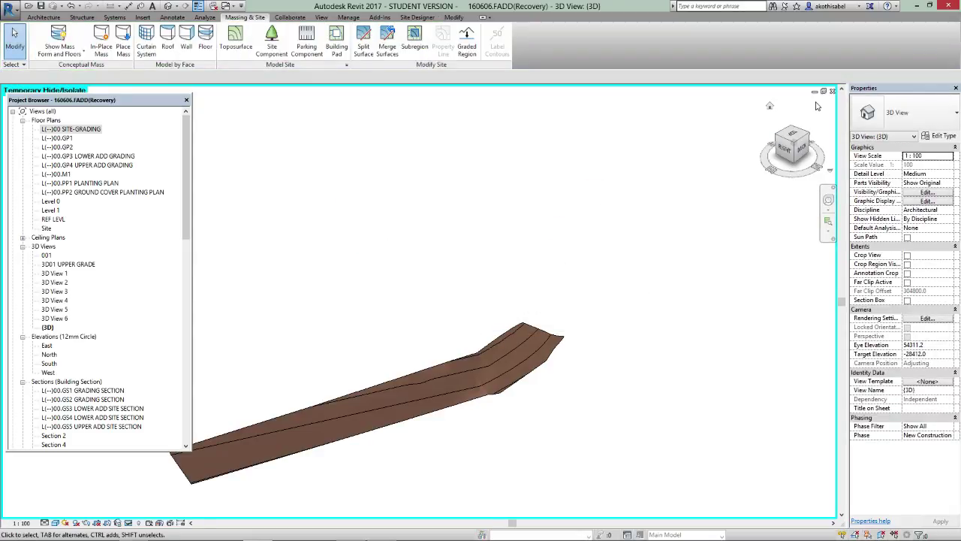
Reset the temporary hide/isolate so the 3D view shows the whole site model.
click(129, 523)
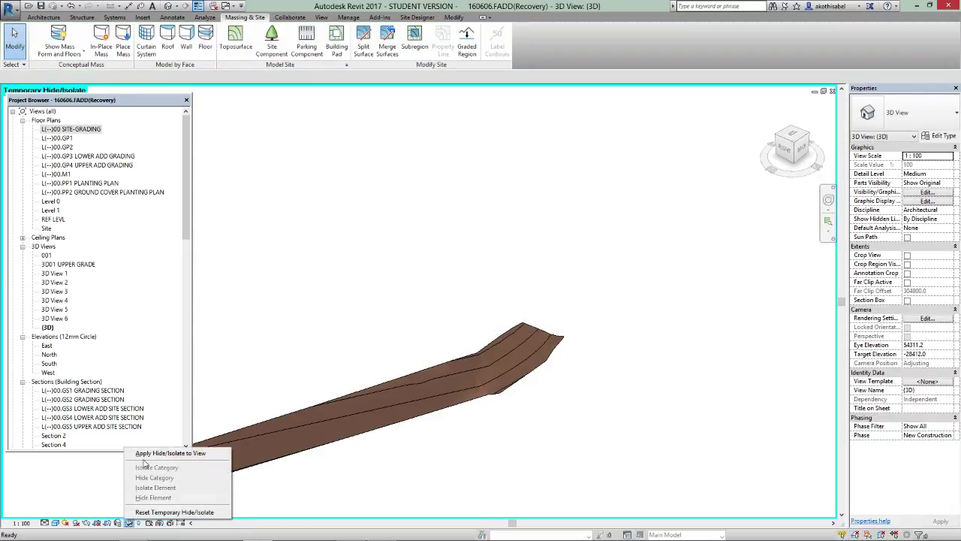
click(160, 514)
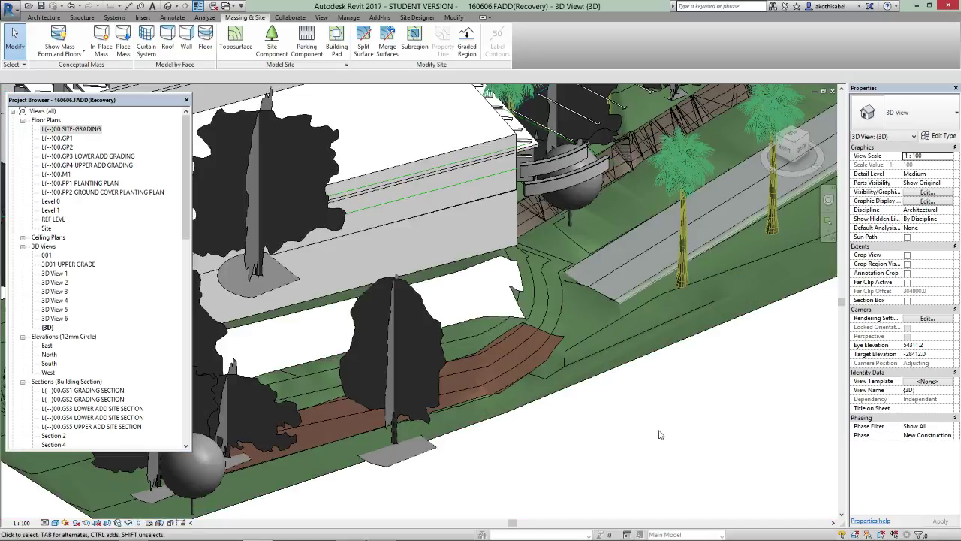
scroll(617, 411, down, 1)
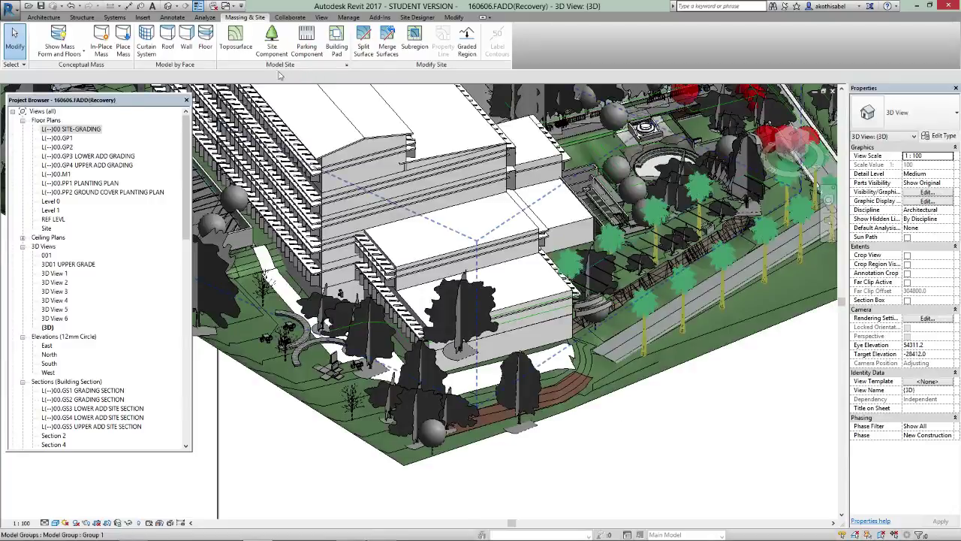
Start a new in-place mass with the suggested name Mass 2.
click(102, 37)
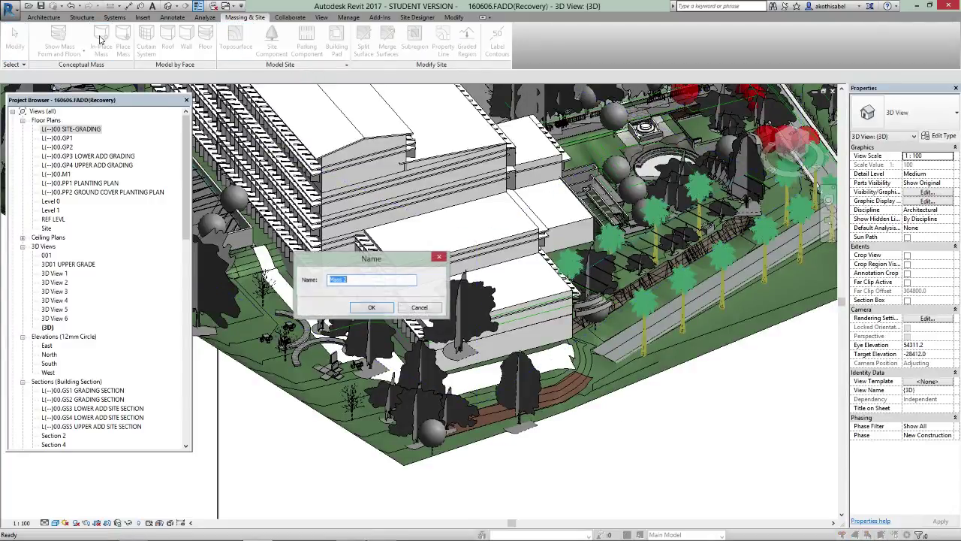
click(361, 308)
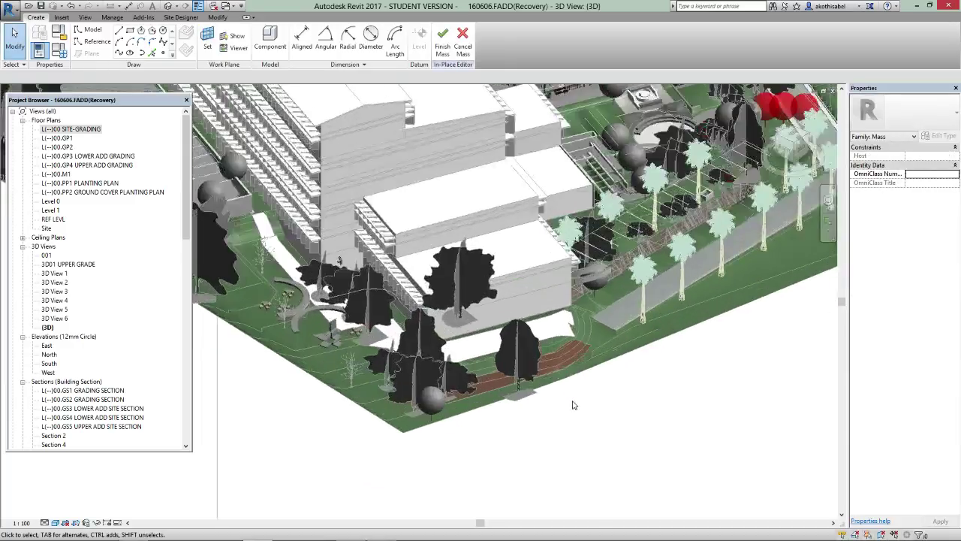
scroll(574, 405, up, 1)
middle_drag(584, 384, 579, 417)
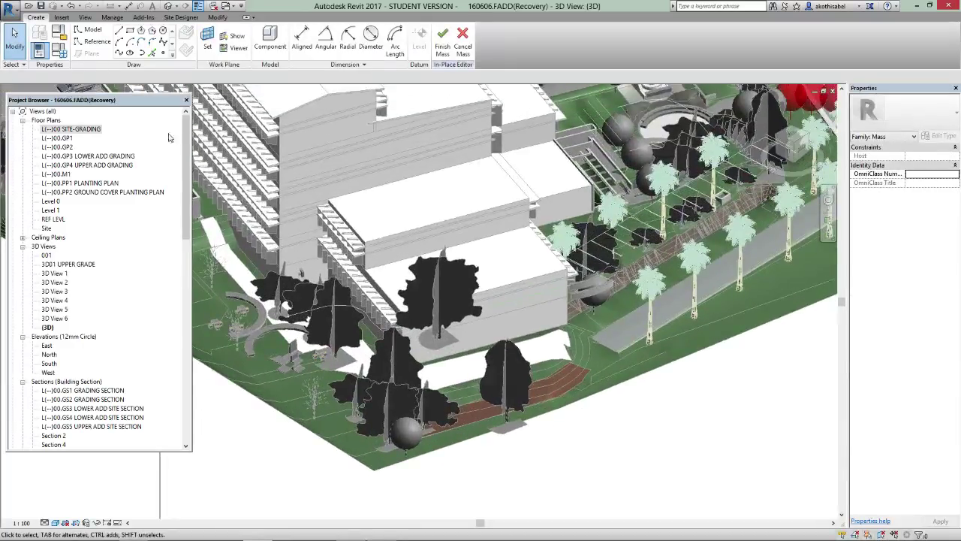
Import lower 01.dwg into the mass with Auto - Origin to Origin positioning, placed at Level 0.
click(62, 17)
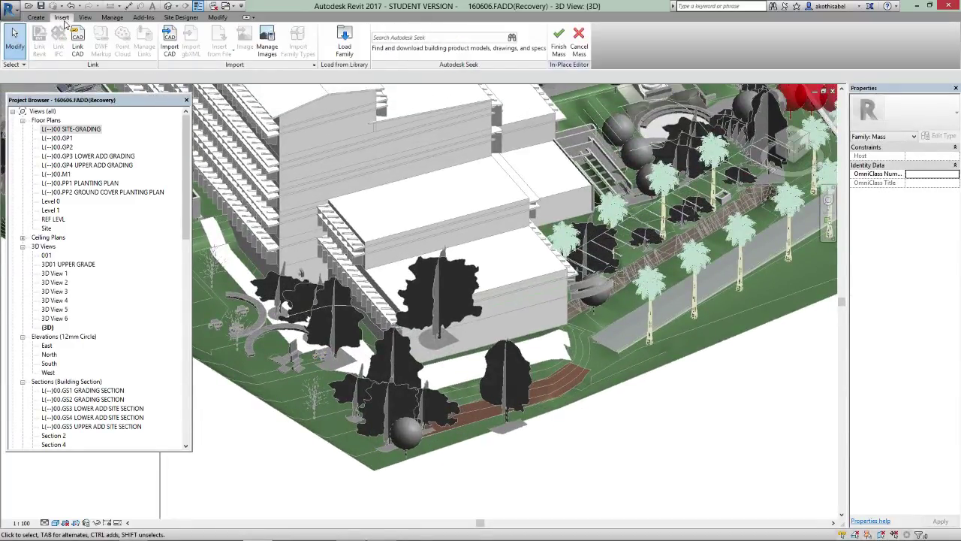
click(171, 38)
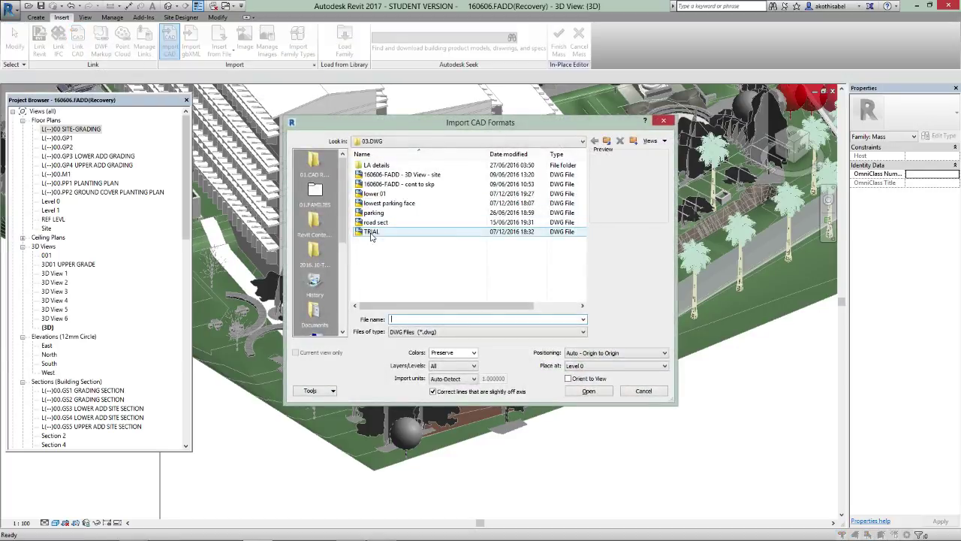
click(374, 193)
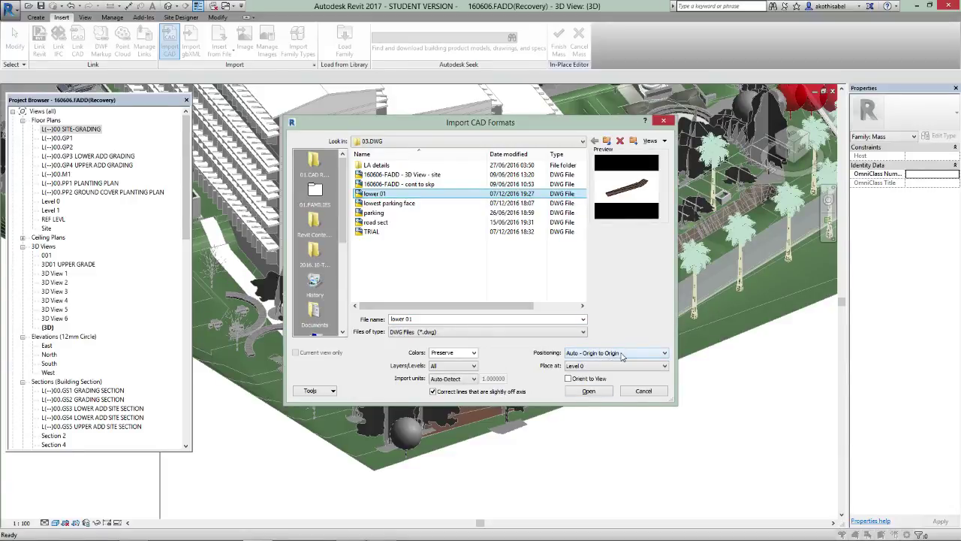
click(589, 391)
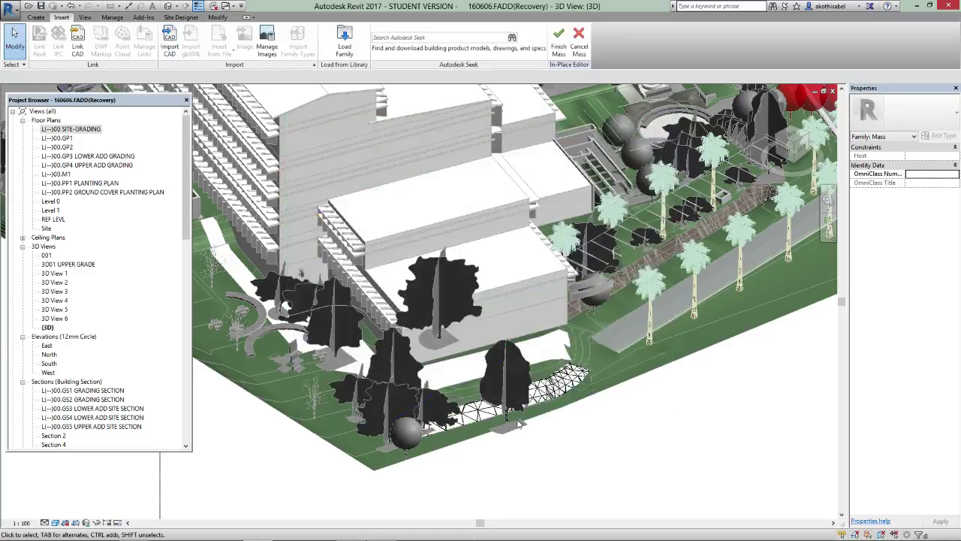
scroll(488, 421, up, 5)
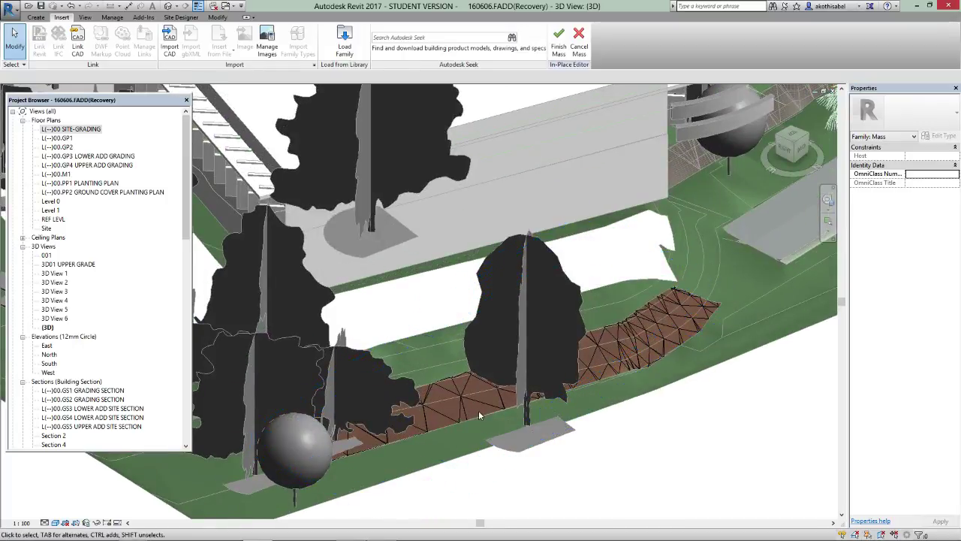
Select the imported mesh to check it and finish the in-place mass.
click(485, 403)
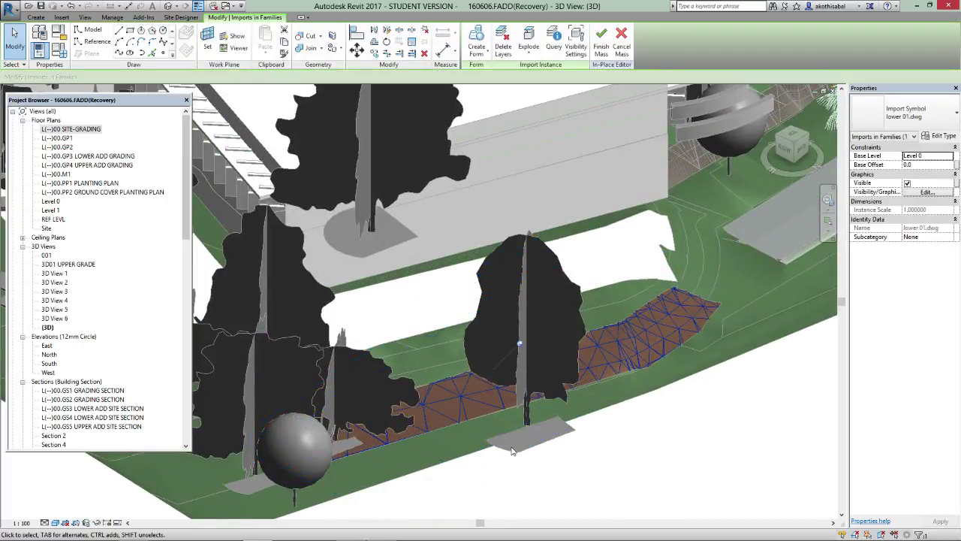
click(601, 41)
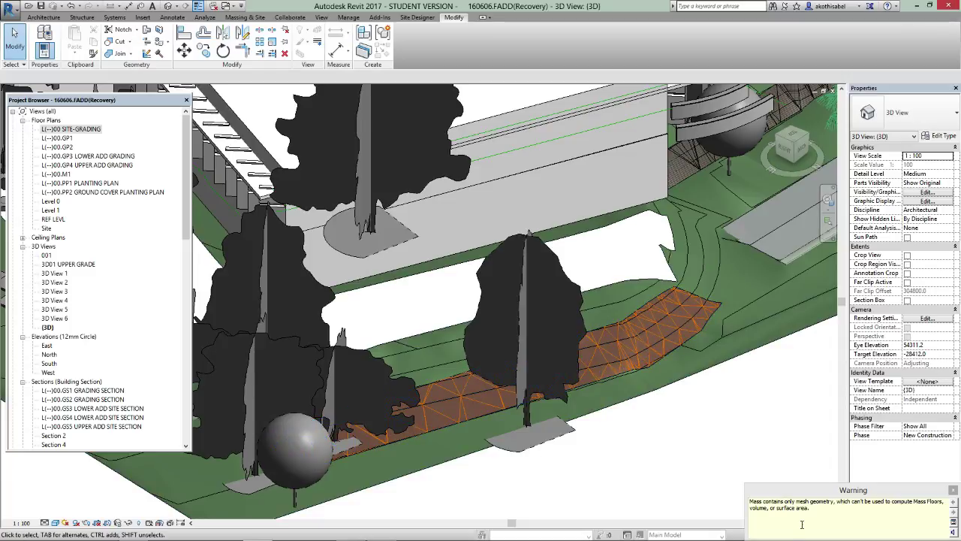
scroll(421, 418, up, 3)
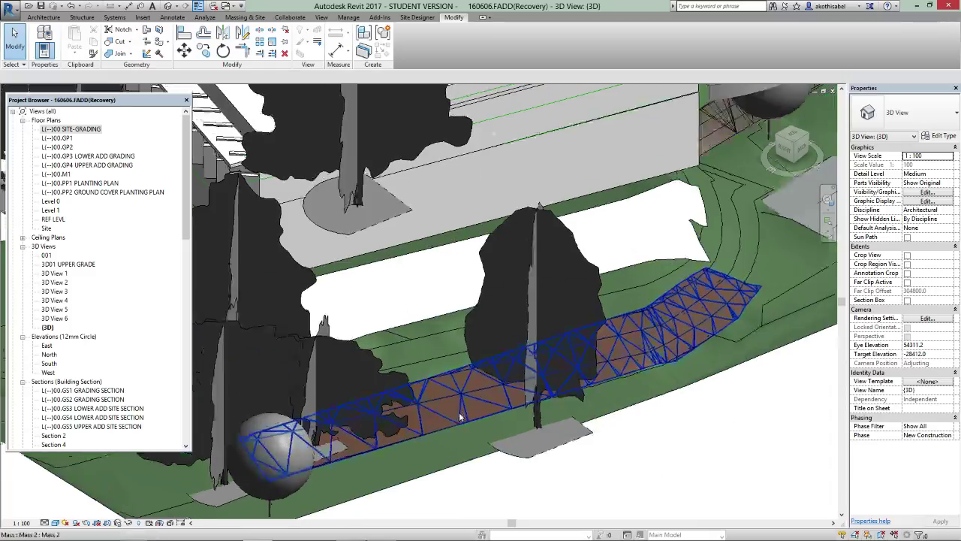
scroll(506, 402, down, 3)
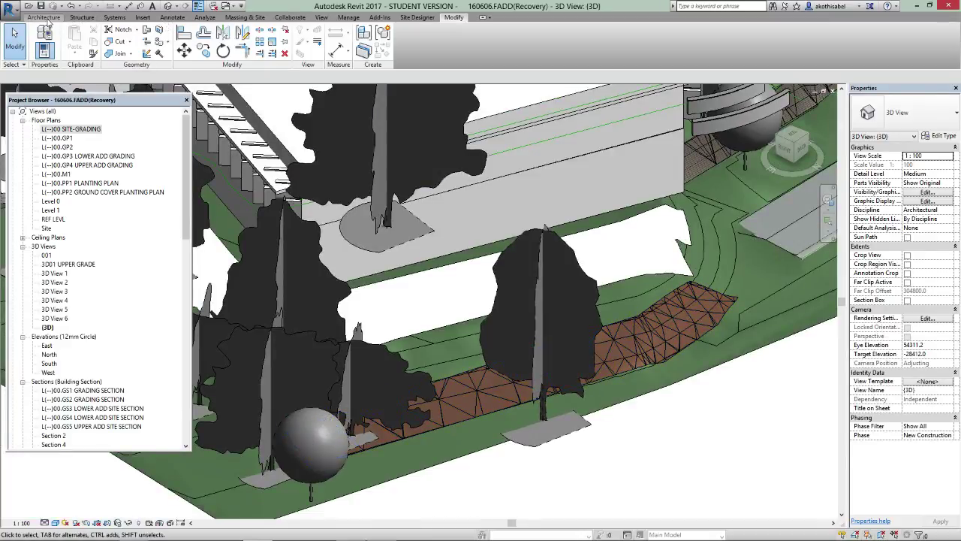
click(45, 18)
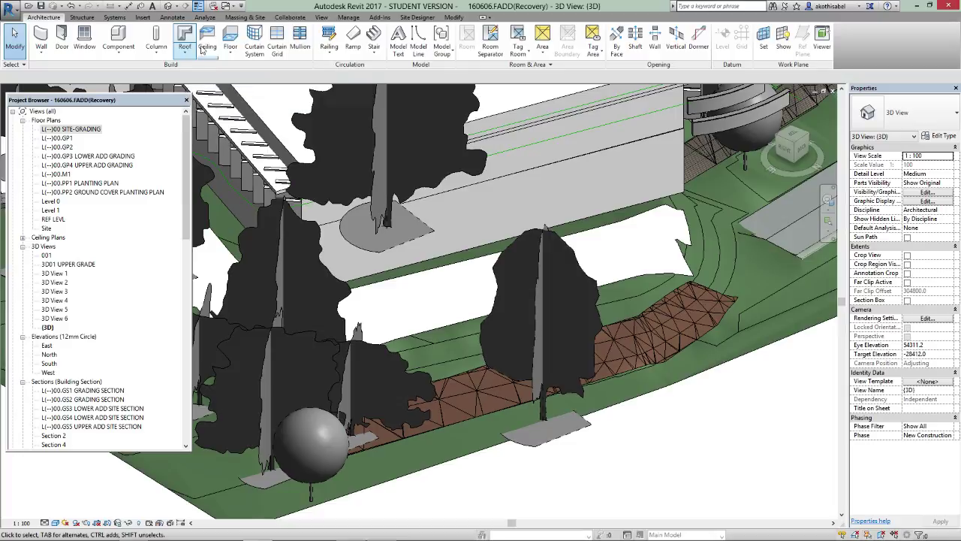
click(230, 51)
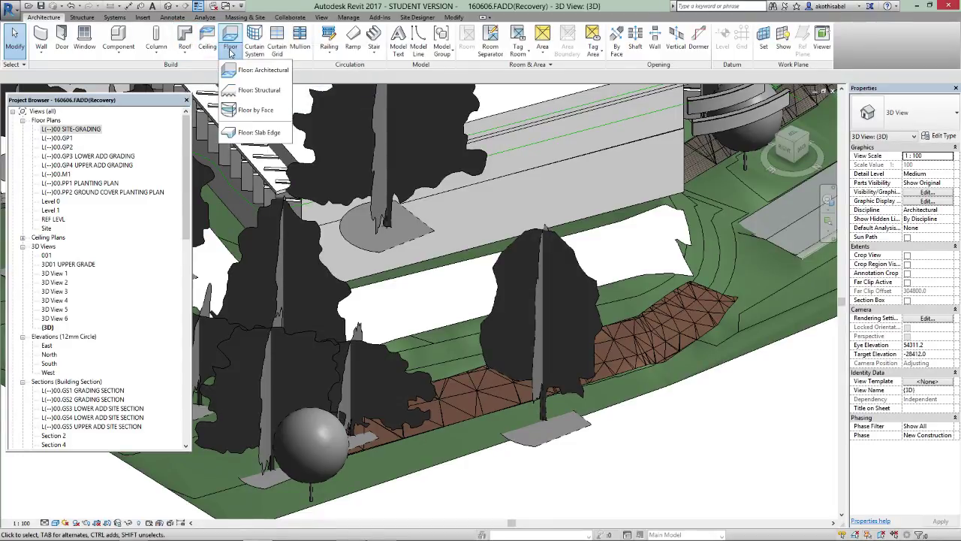
click(255, 110)
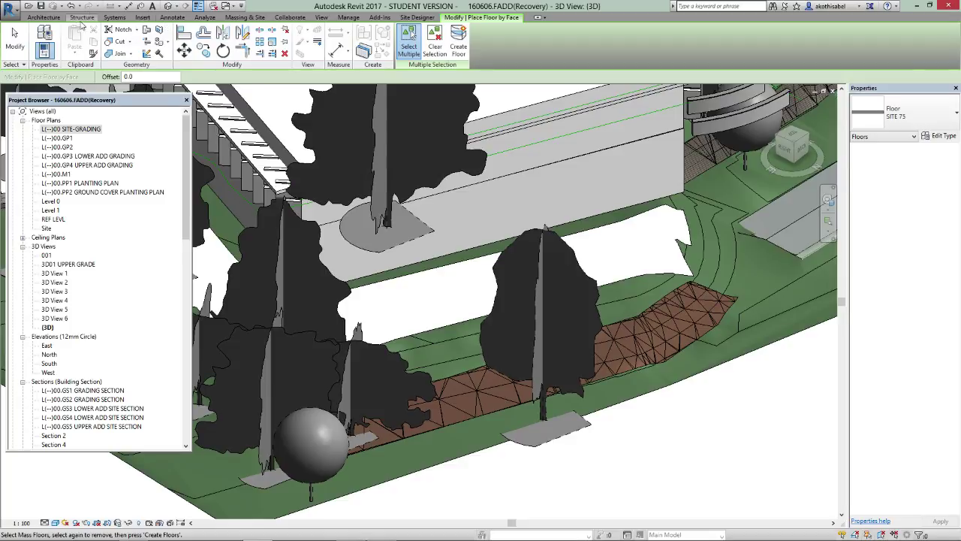
Start a roof by face and review the layer assembly of the 1606_LA 75 roof type without changing it.
click(44, 17)
click(185, 49)
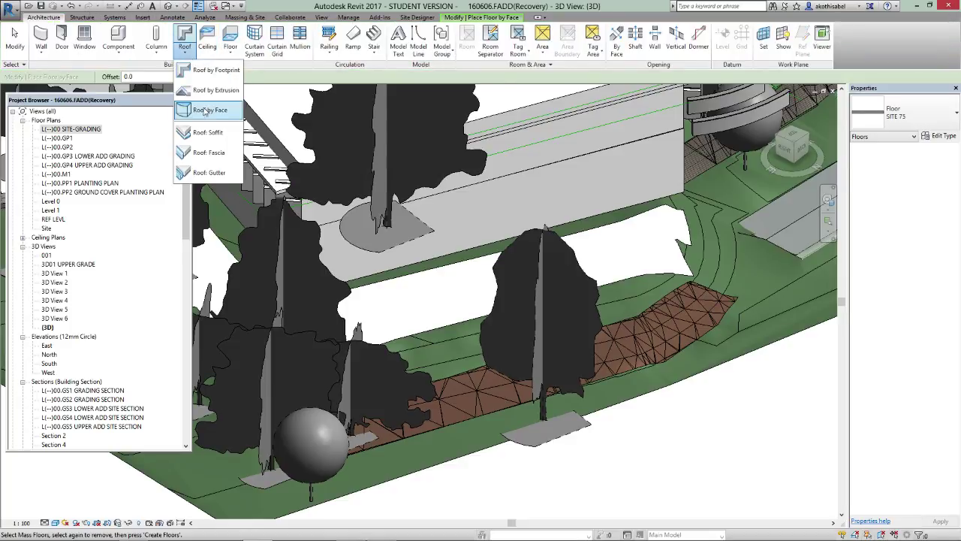
click(206, 111)
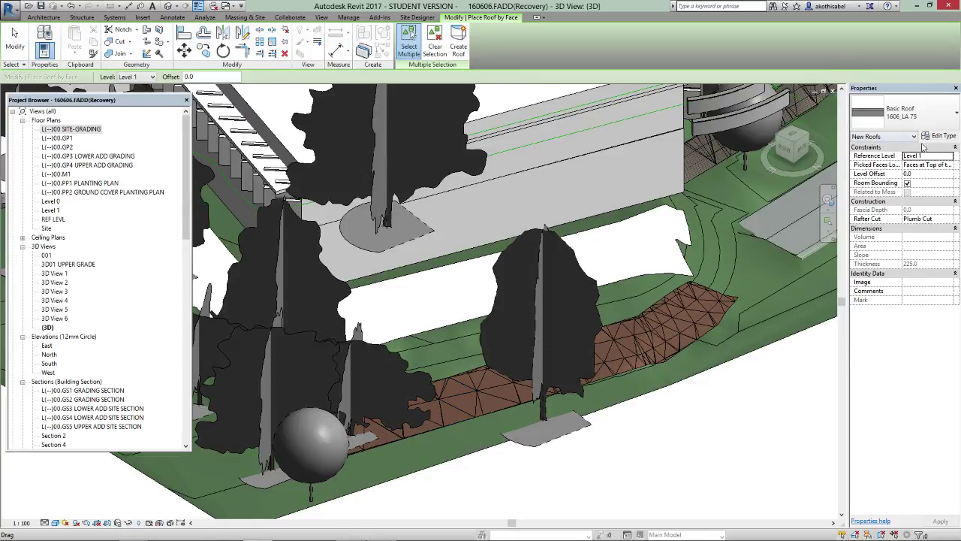
click(943, 136)
click(504, 177)
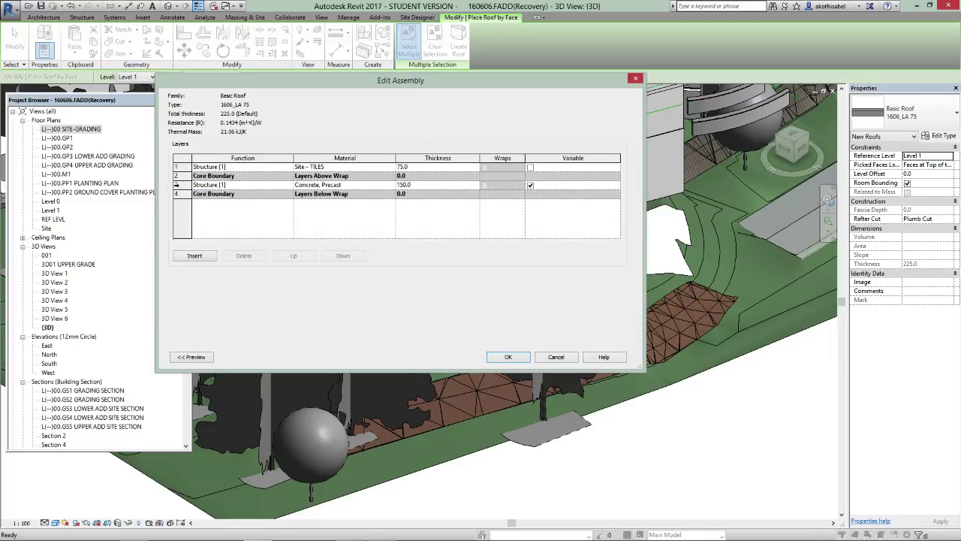
click(635, 79)
click(526, 359)
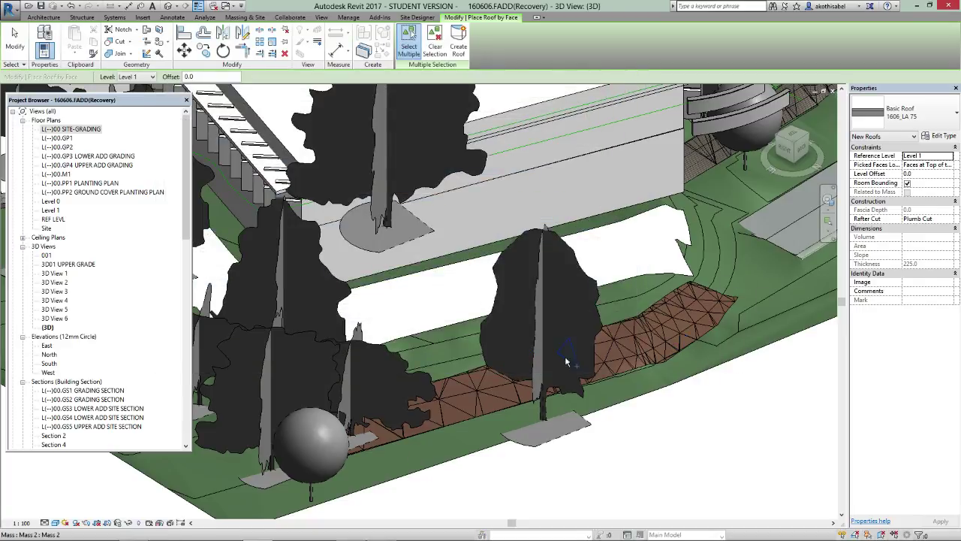
Select all mesh faces of the imported strip mass together and create the 1606_LA 75 roof on them.
scroll(559, 357, down, 3)
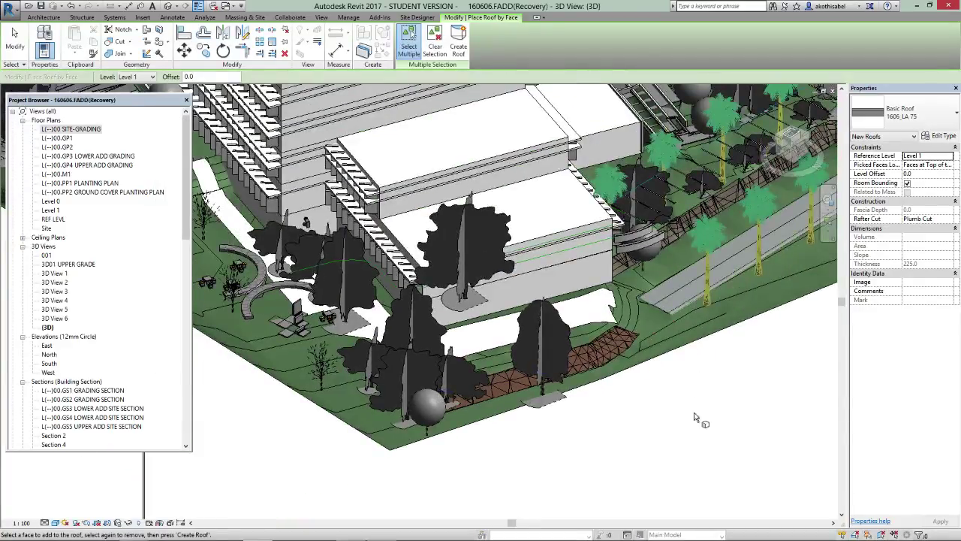
drag(695, 414, 577, 393)
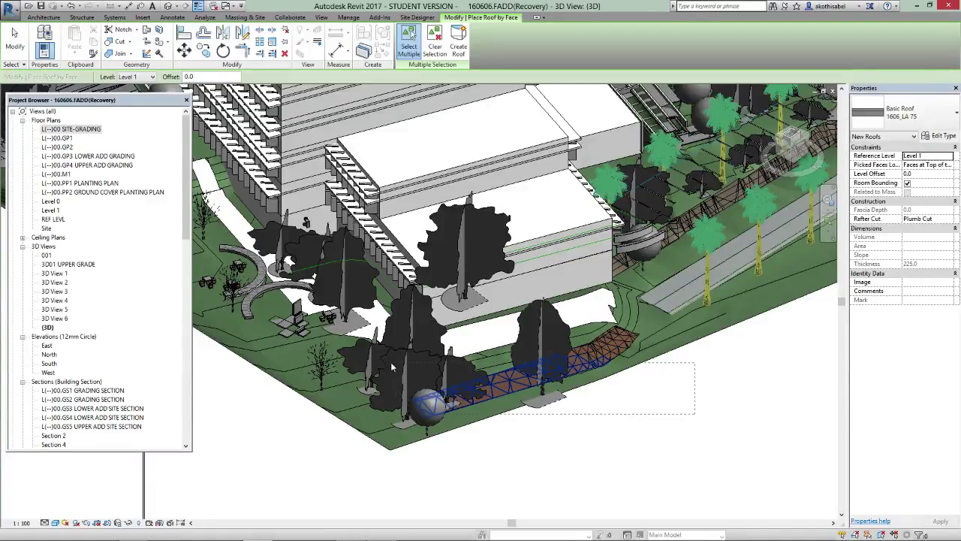
drag(360, 347, 354, 331)
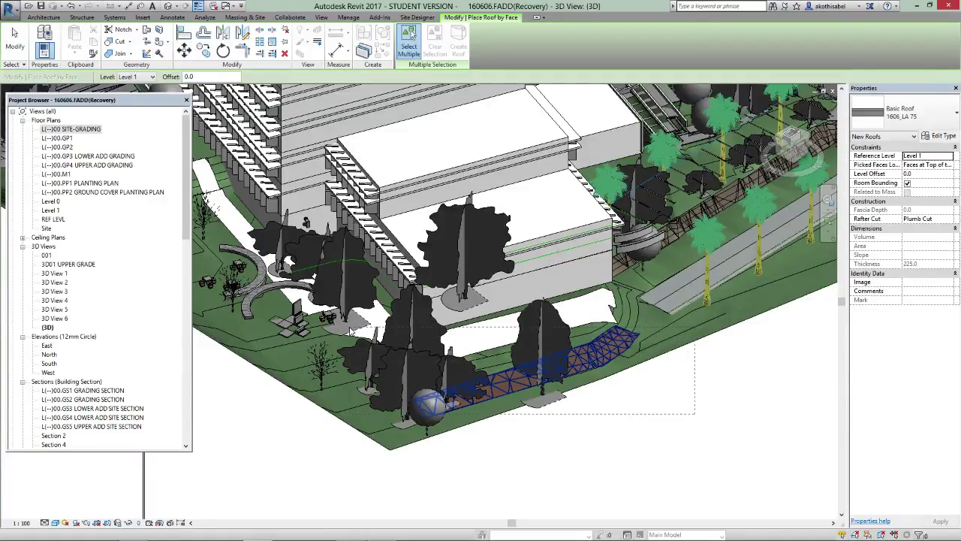
drag(348, 327, 351, 324)
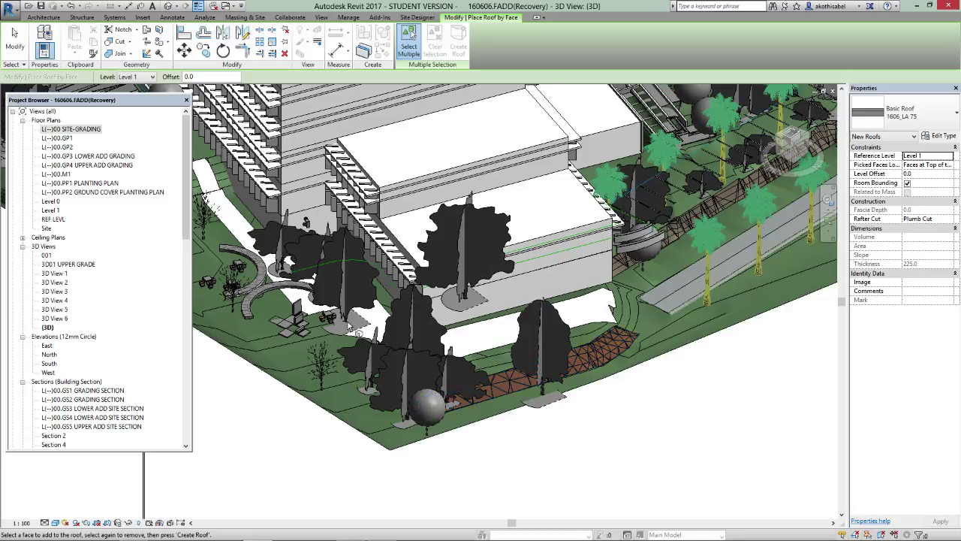
click(459, 45)
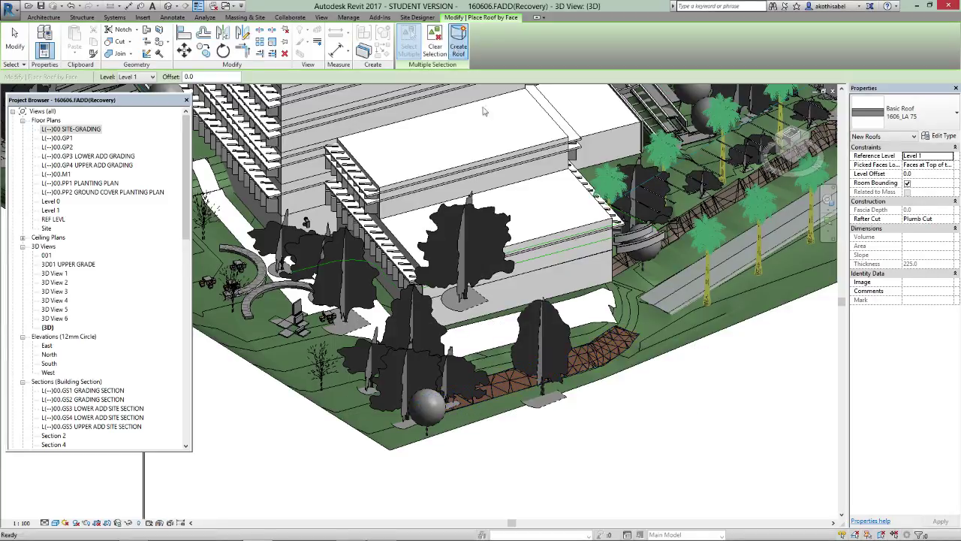
scroll(579, 392, up, 5)
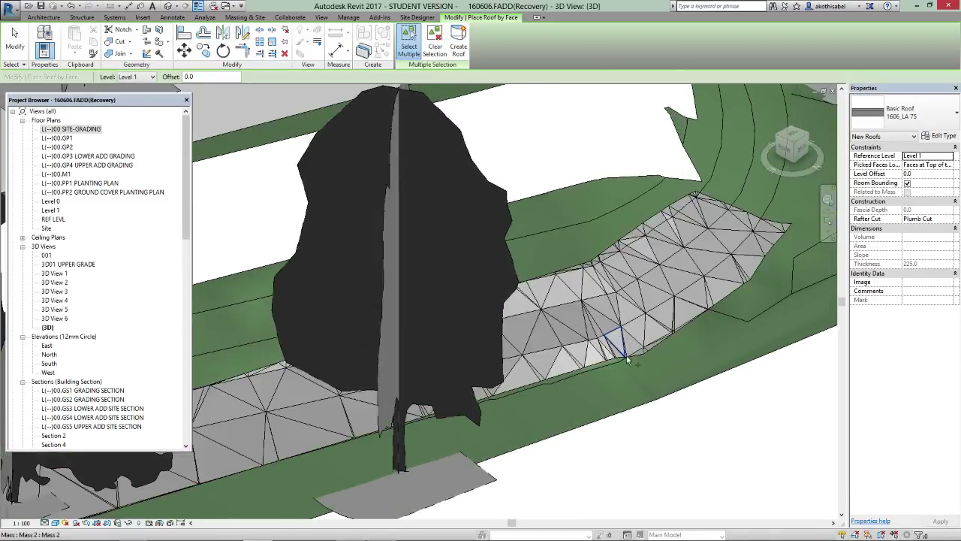
Leave the roof by face command and inspect the new roof strip in the 3D view from several distances and angles.
scroll(608, 359, up, 3)
scroll(609, 359, down, 3)
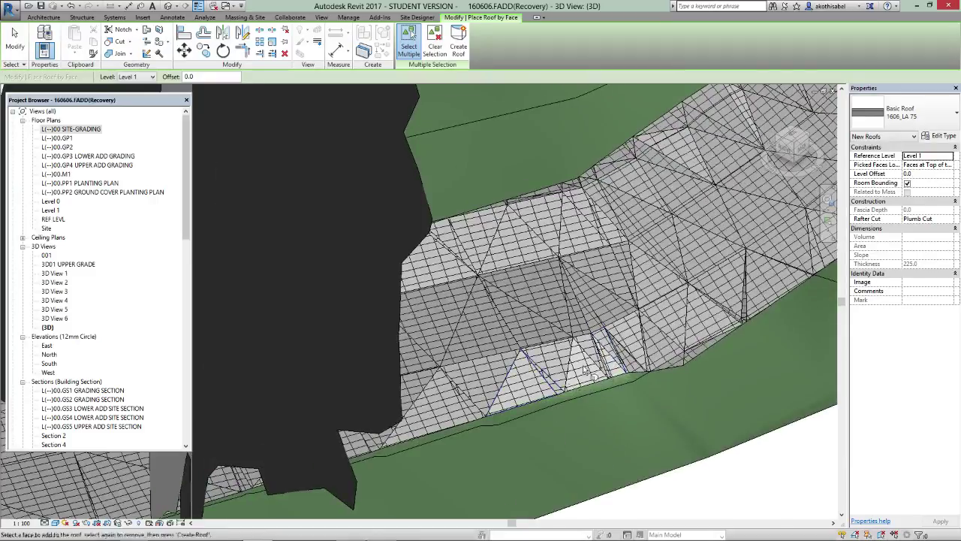
scroll(610, 336, down, 5)
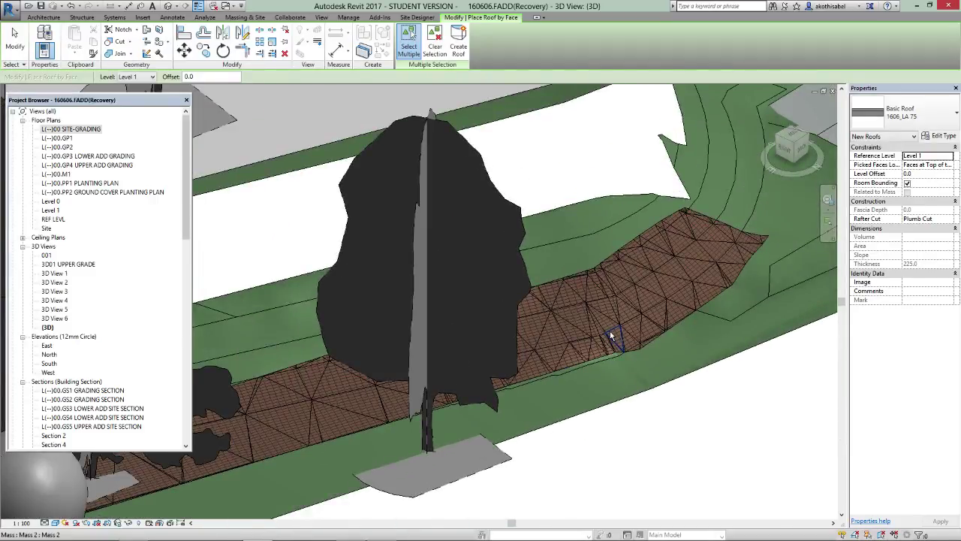
scroll(609, 336, down, 3)
key(Escape)
key(Escape)
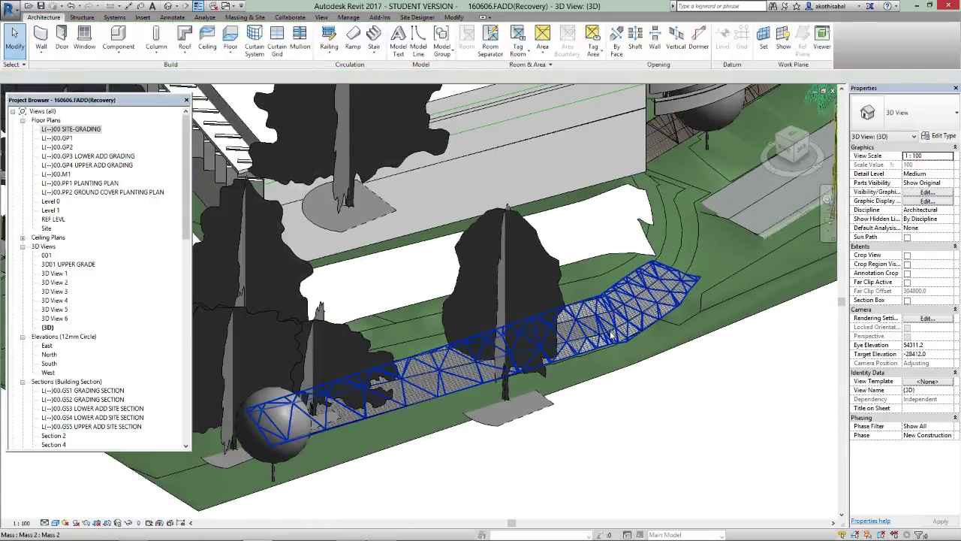
scroll(620, 344, up, 3)
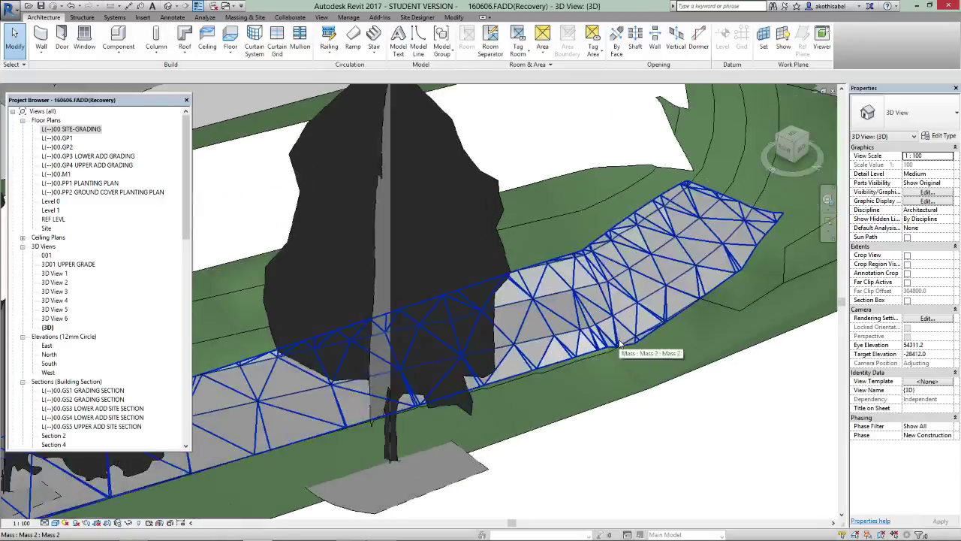
scroll(681, 388, down, 3)
shift+middle_drag(680, 388, 513, 224)
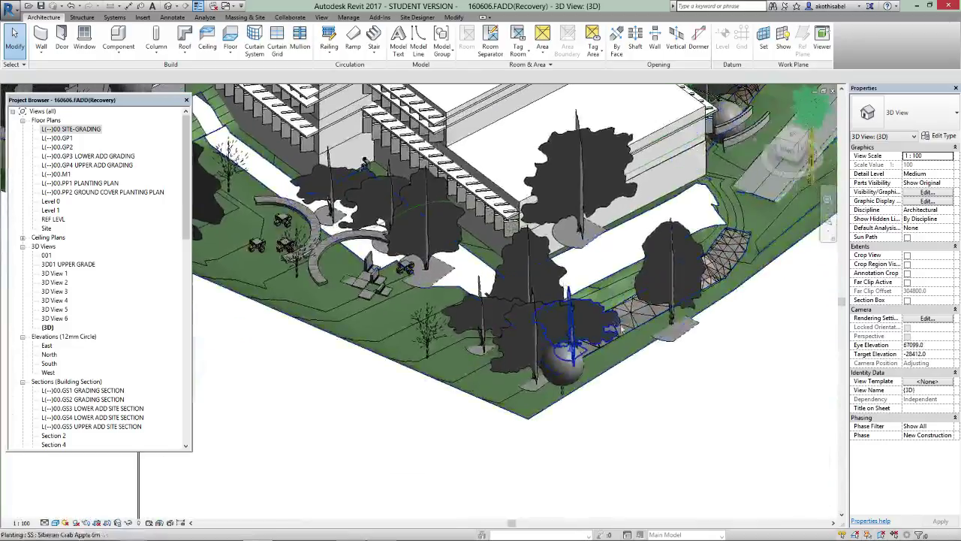
scroll(634, 342, up, 3)
Switch to the L(--)00 SITE-GRADING floor plan.
key(ctrl+Tab)
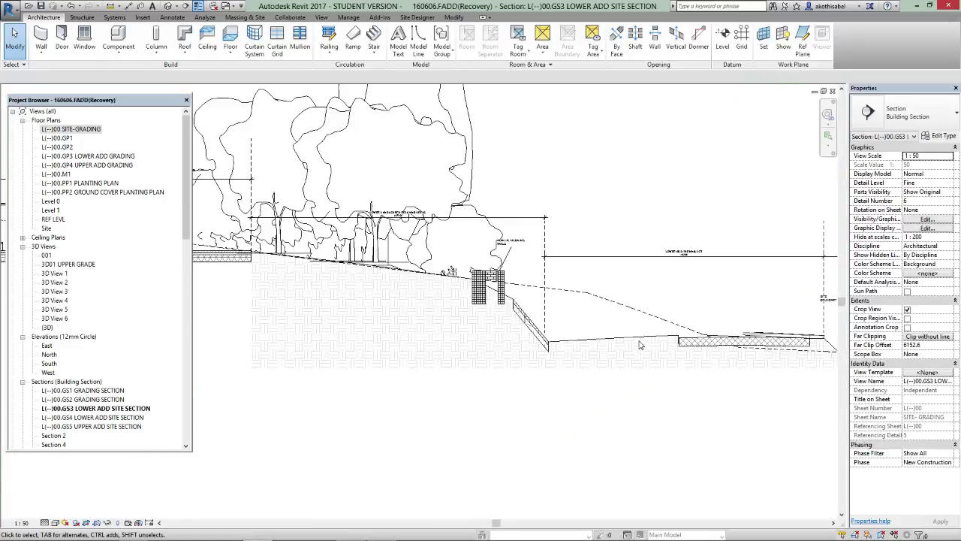
key(ctrl+Tab)
key(ctrl+Tab)
scroll(419, 295, down, 5)
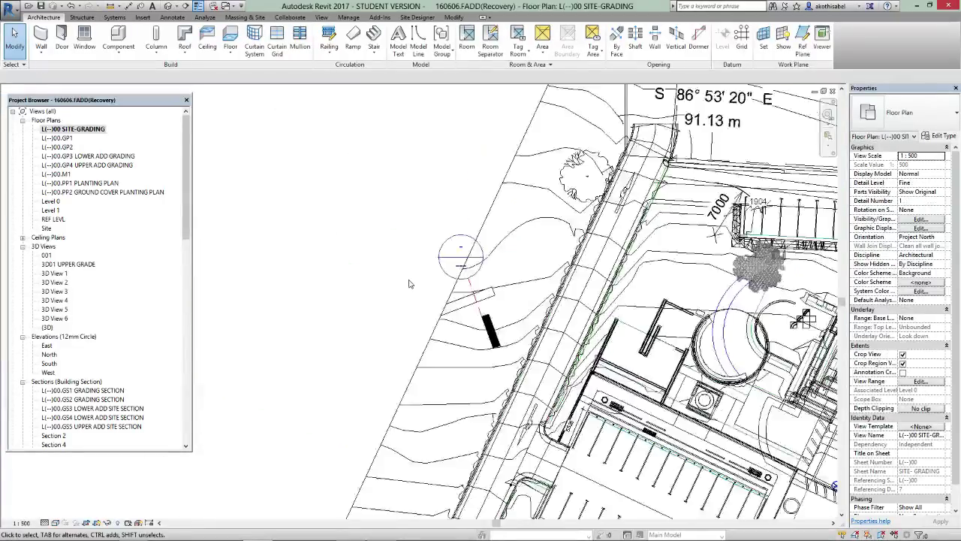
Create a section similar to the existing detail section, cutting across the triangulated roof strip beside the building.
scroll(430, 288, up, 2)
click(428, 284)
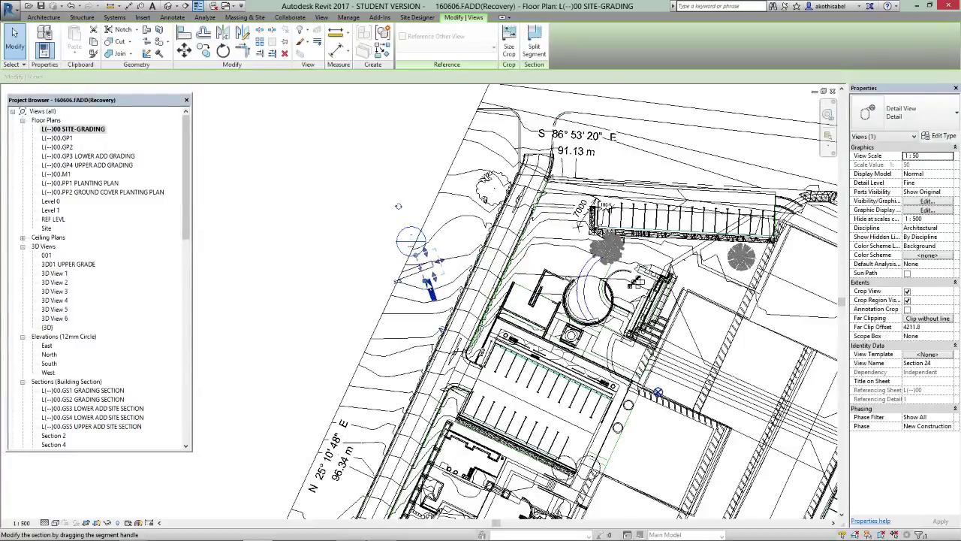
key(c)
key(s)
middle_drag(431, 287, 184, 316)
middle_drag(631, 227, 579, 242)
scroll(579, 242, up, 2)
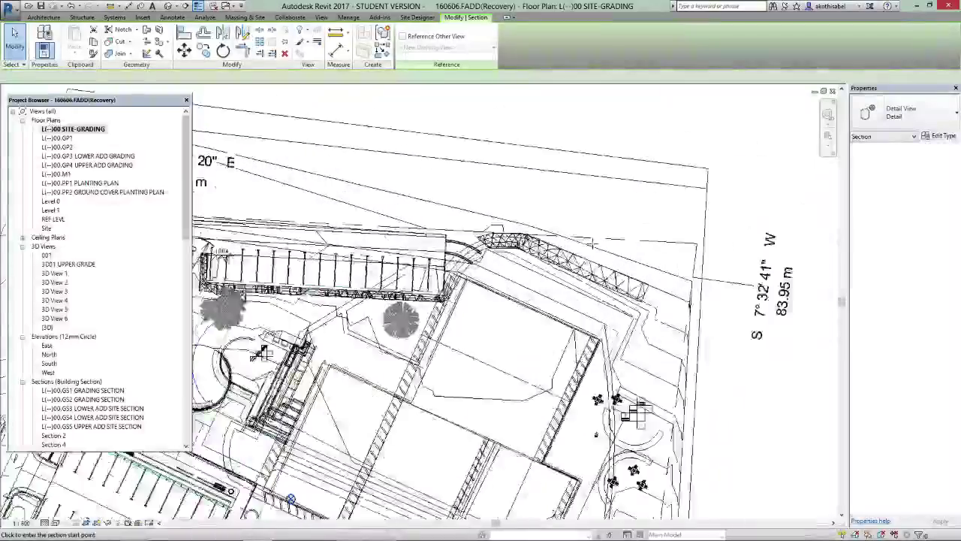
click(580, 242)
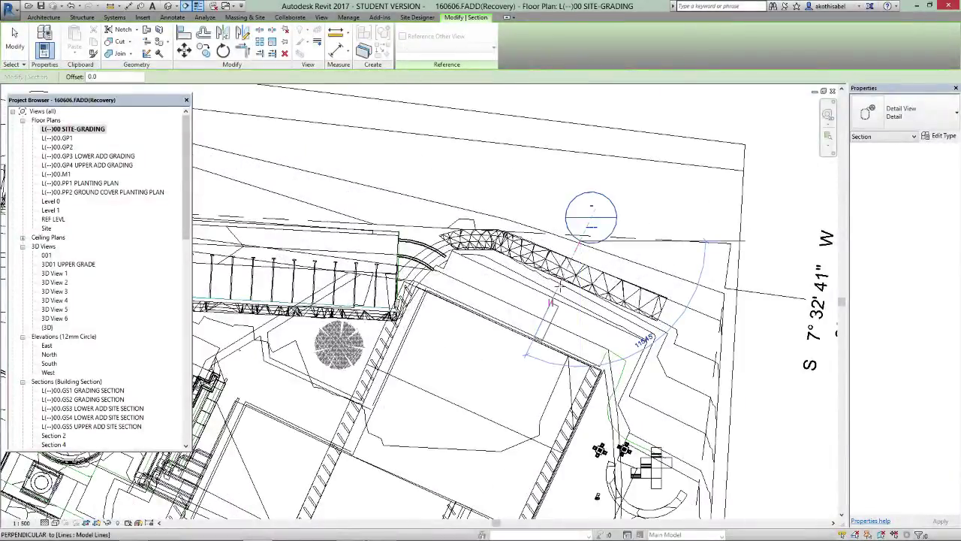
scroll(554, 285, up, 2)
click(560, 286)
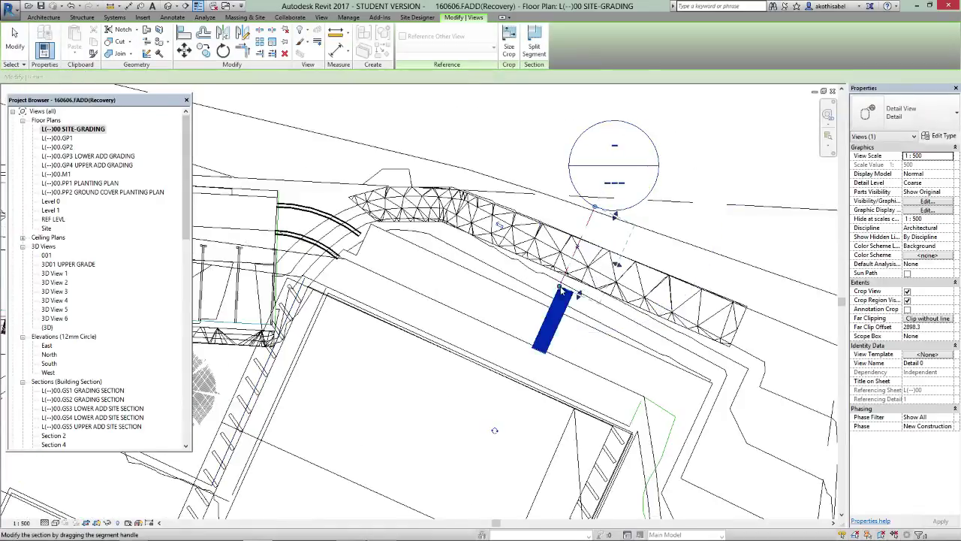
Open the new section's detail view and set its detail level to Fine.
right_click(588, 220)
click(617, 276)
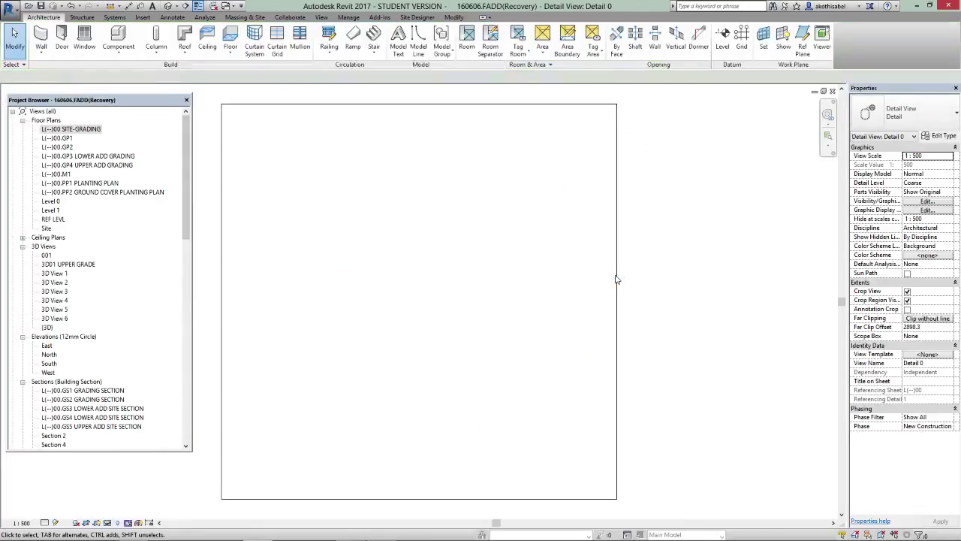
click(44, 523)
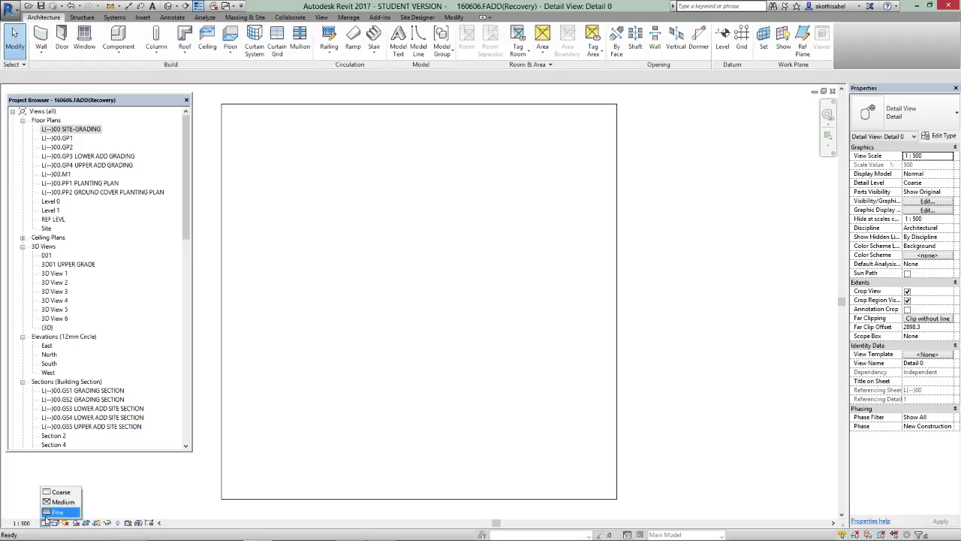
click(60, 518)
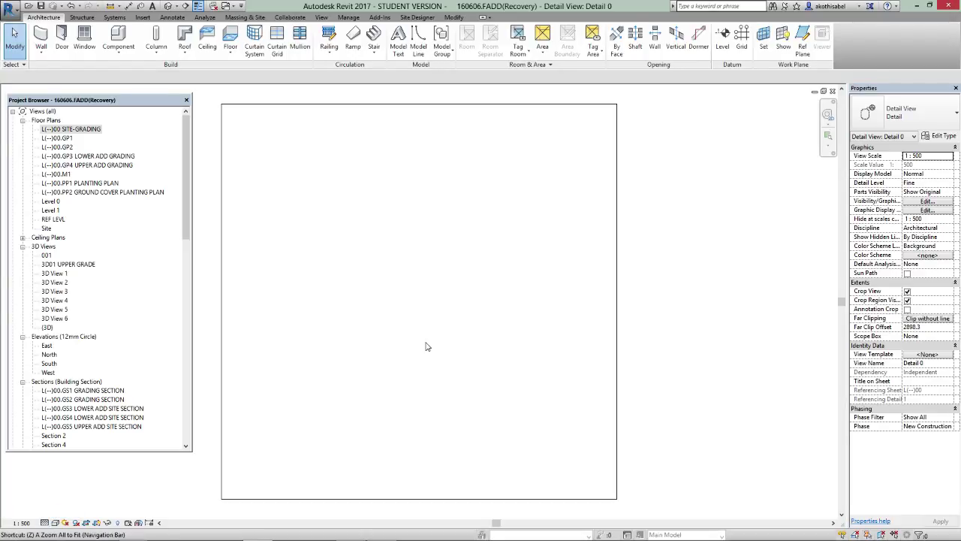
Return to the site grading plan and change the new section's type to Building Section.
key(ctrl+Tab)
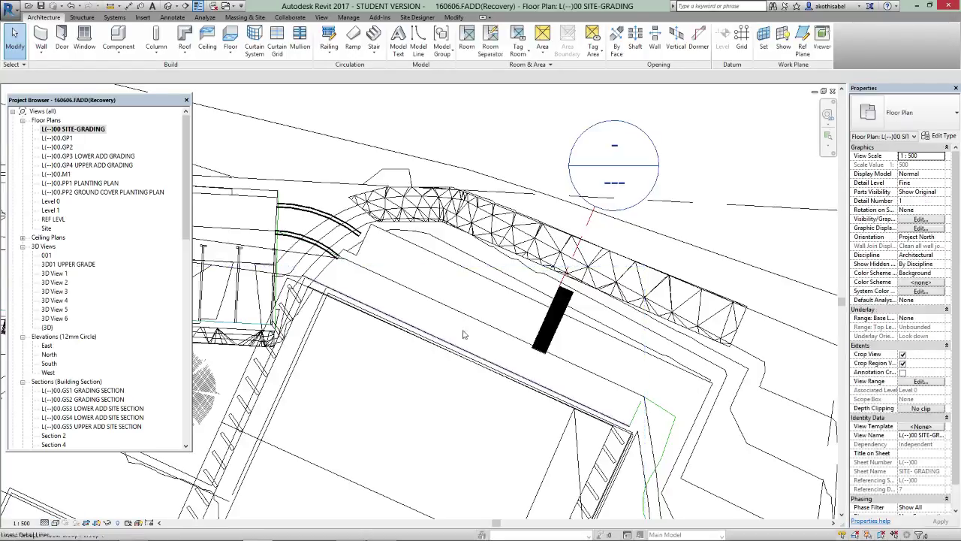
scroll(587, 239, down, 2)
click(589, 239)
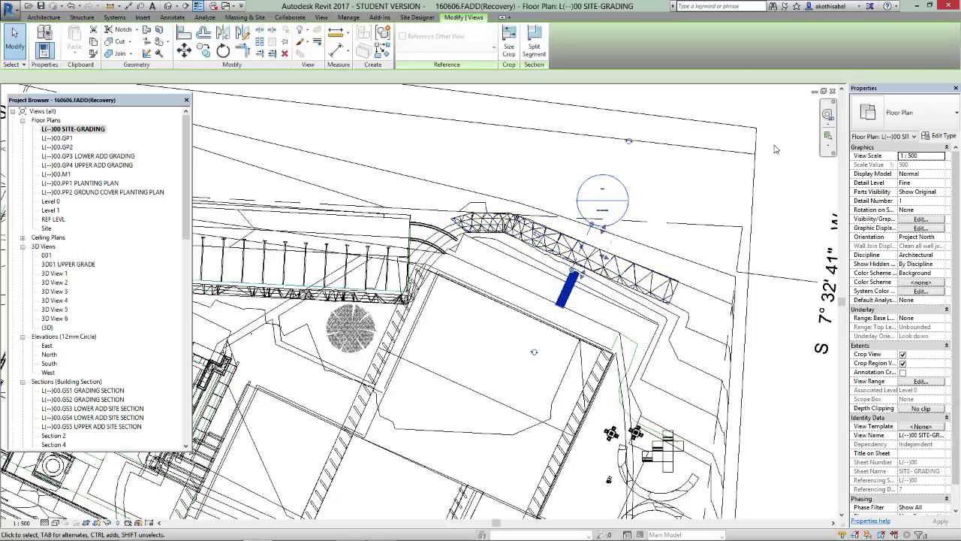
click(902, 113)
click(889, 195)
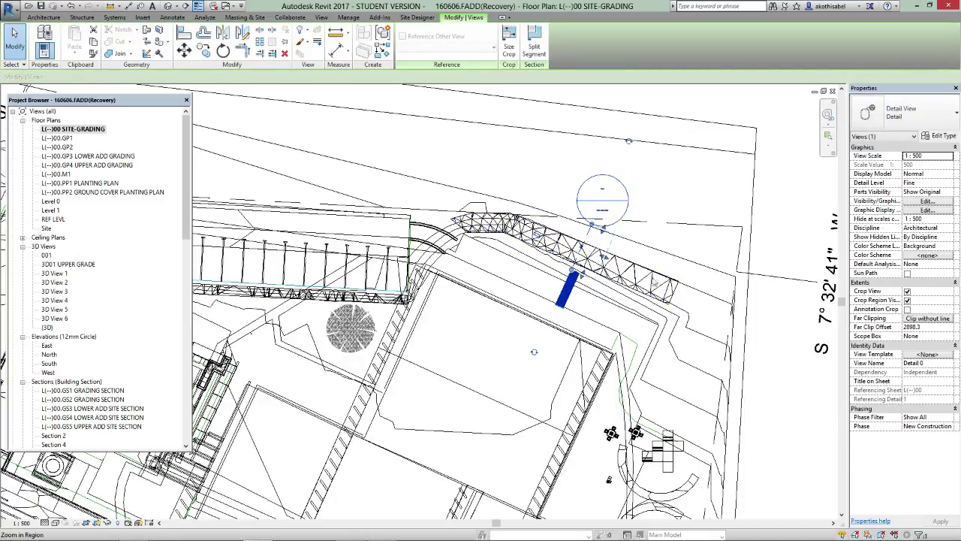
Open the Detail 0 section view and stretch its crop region much further upward and downward.
scroll(586, 239, up, 2)
right_click(588, 238)
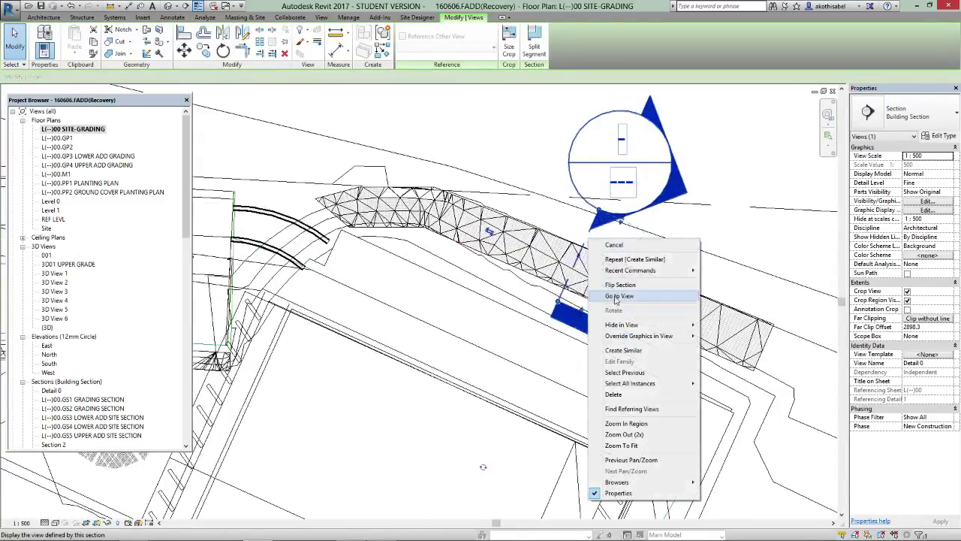
click(619, 296)
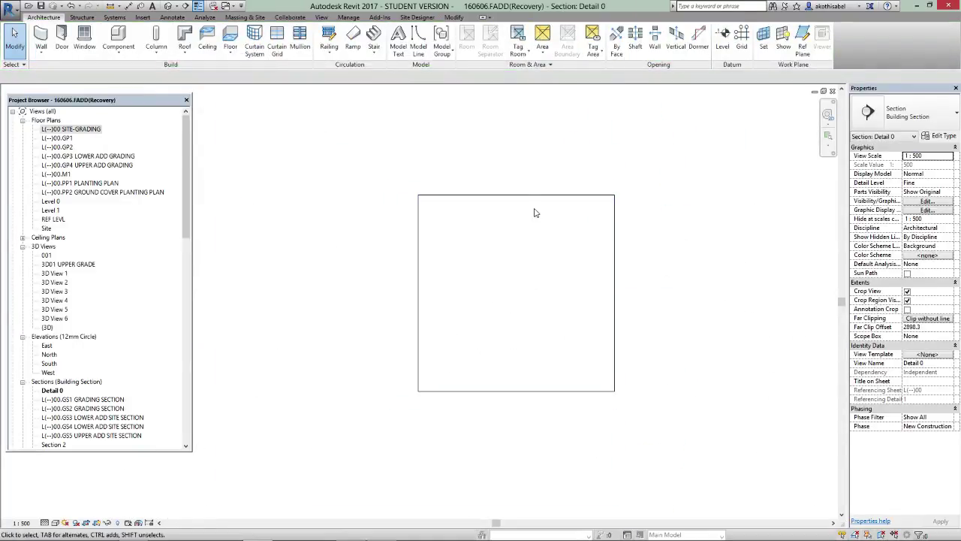
click(496, 390)
scroll(491, 410, down, 3)
drag(503, 302, 514, 131)
drag(504, 400, 520, 494)
scroll(523, 368, down, 3)
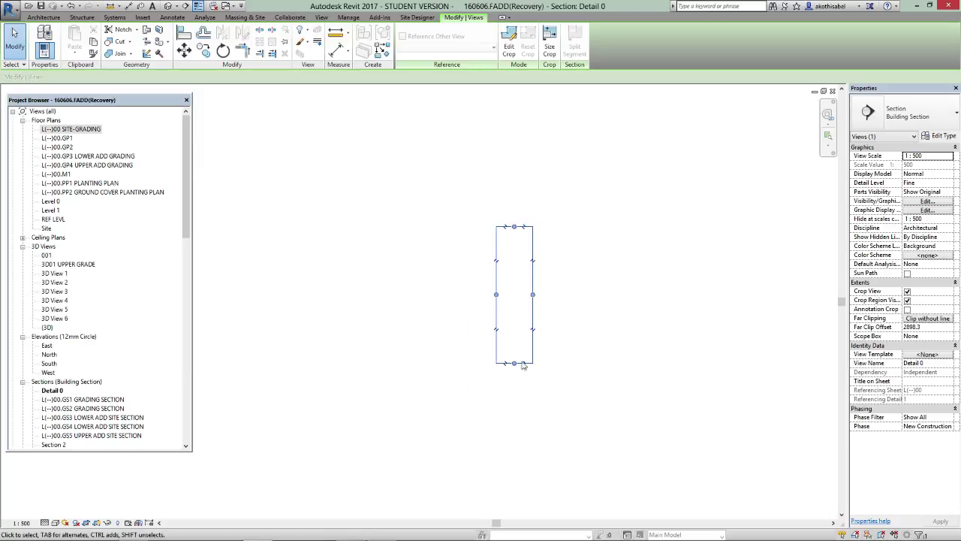
drag(515, 365, 515, 487)
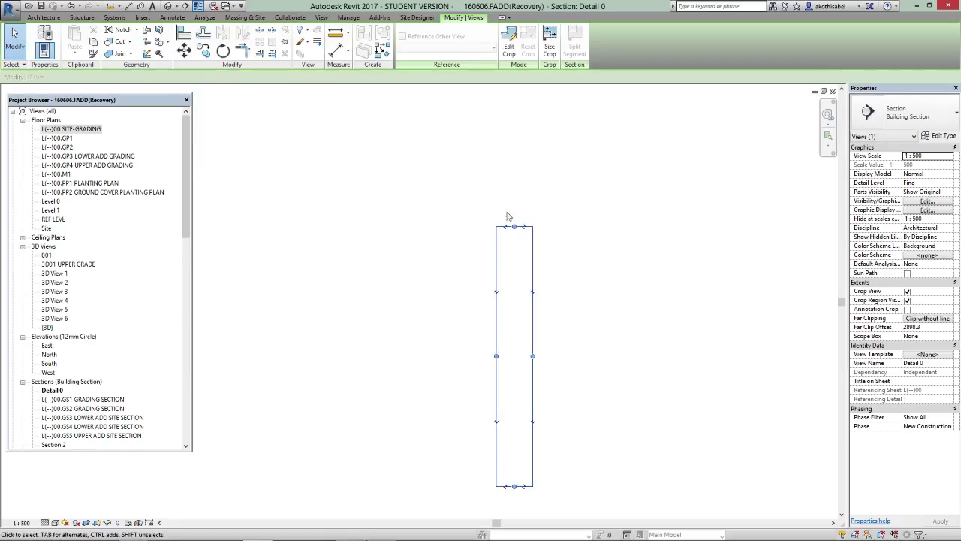
drag(515, 212, 514, 139)
In the site grading plan, extend the section's far clip to about 6970 and lengthen its line toward the building.
key(ctrl+Tab)
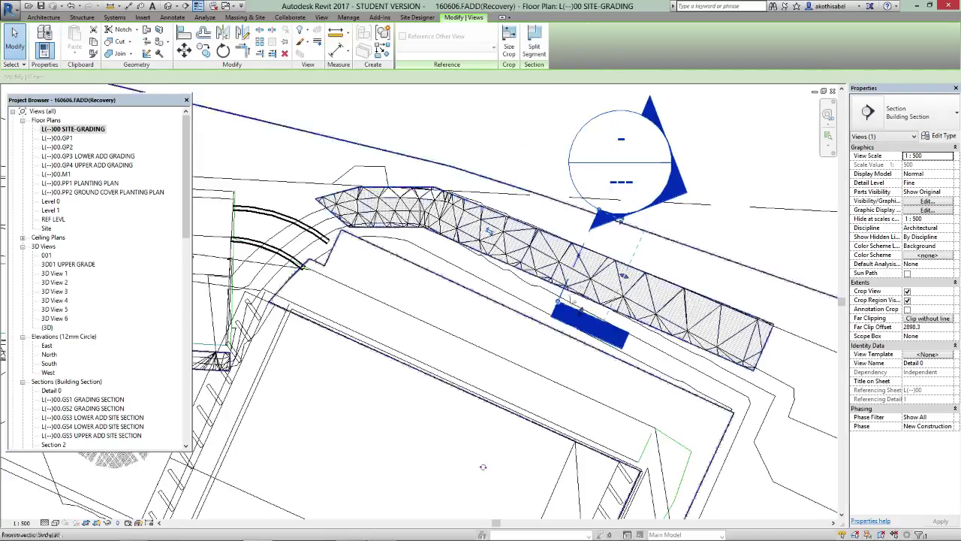
scroll(585, 251, up, 2)
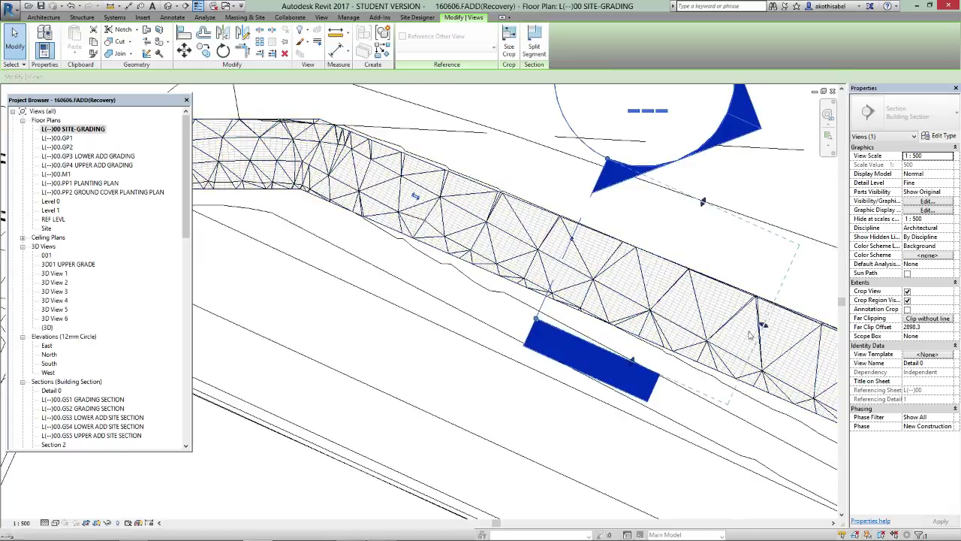
scroll(451, 333, down, 3)
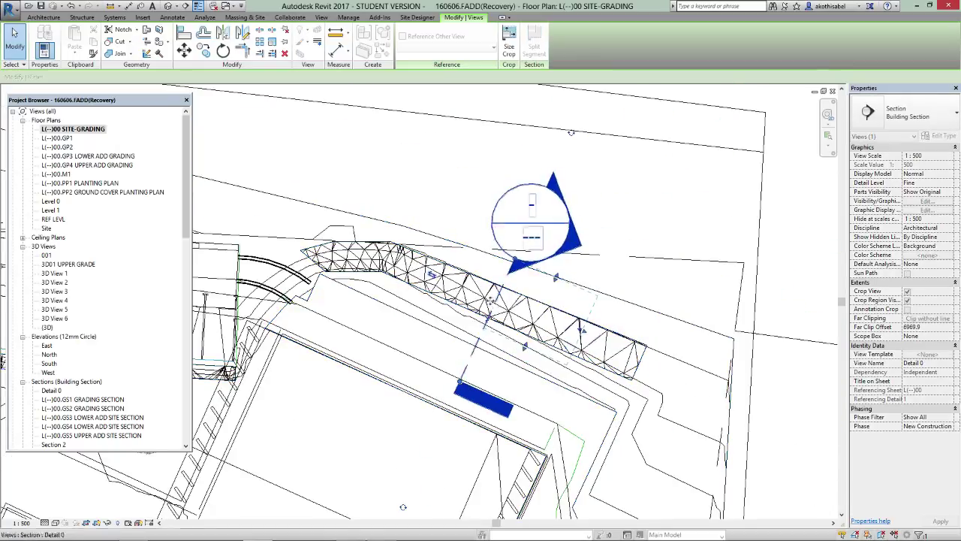
scroll(519, 270, up, 2)
scroll(516, 295, down, 2)
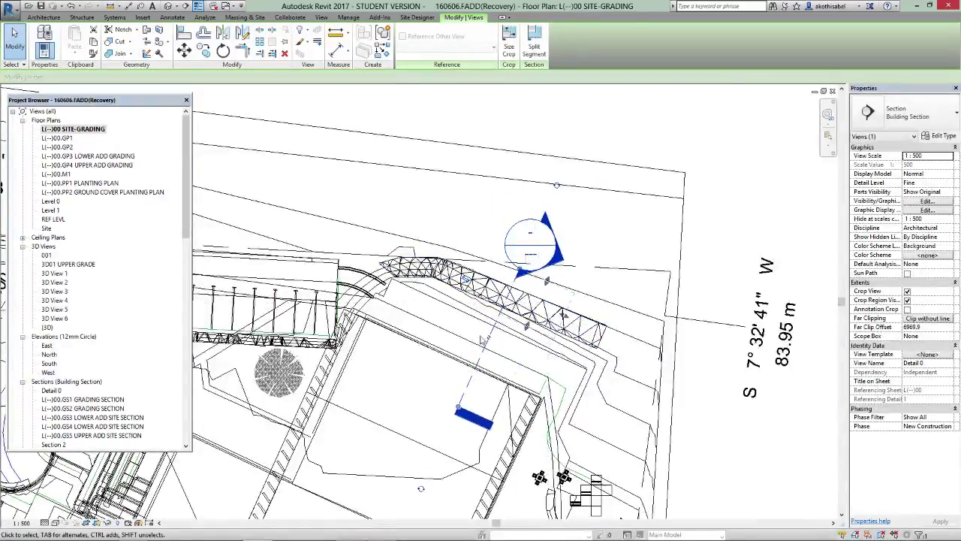
Go to the Detail 0 section view, widen its crop region to both sides and raise its upper edge.
right_click(486, 347)
click(517, 136)
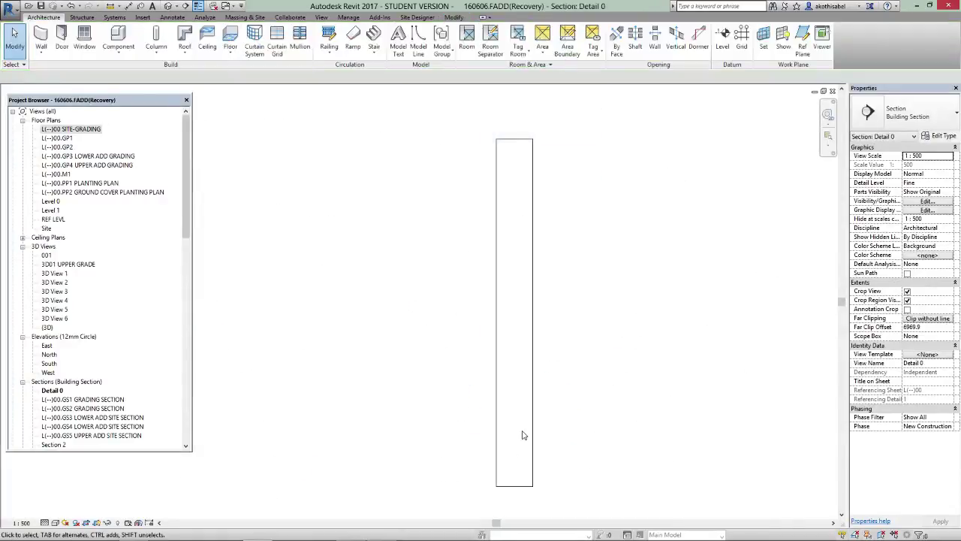
click(528, 296)
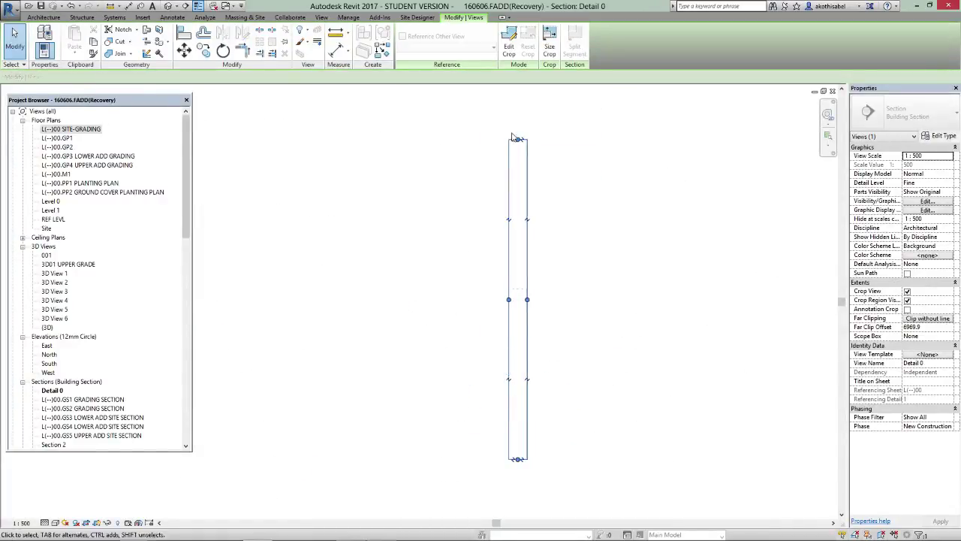
drag(527, 299, 392, 298)
drag(511, 139, 513, 94)
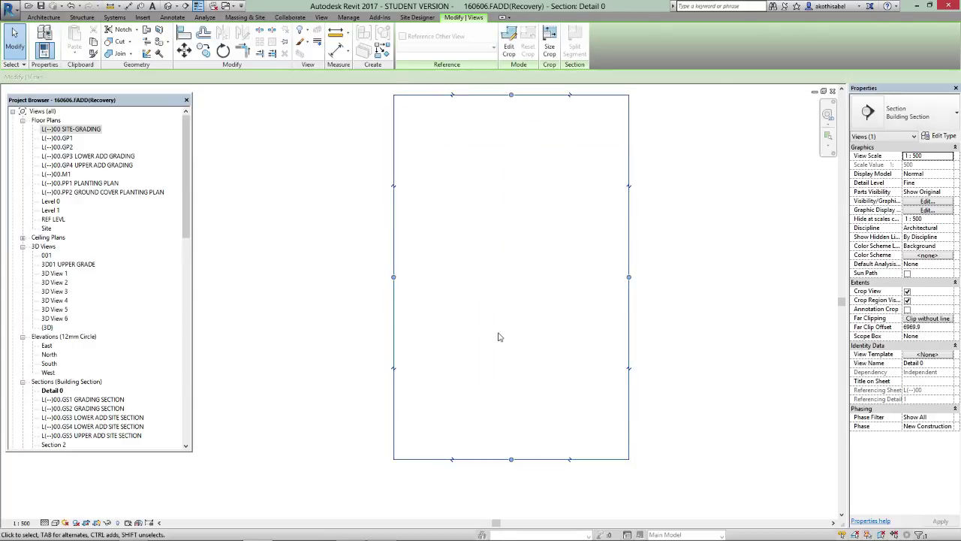
key(Escape)
Check the section view for hidden elements with Reveal Hidden Elements, turn the mode off and fit the view.
click(117, 524)
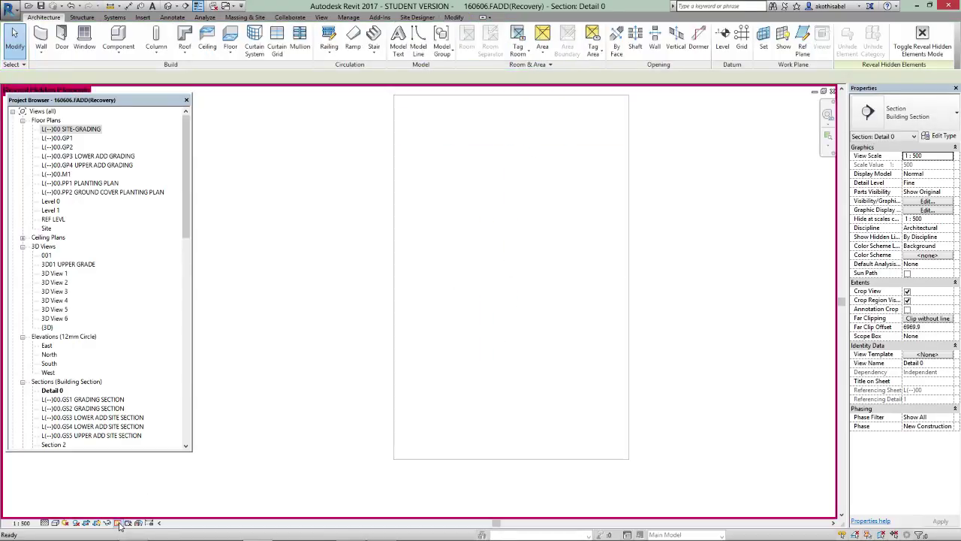
click(117, 524)
scroll(392, 418, down, 2)
middle_click(455, 340)
middle_click(455, 340)
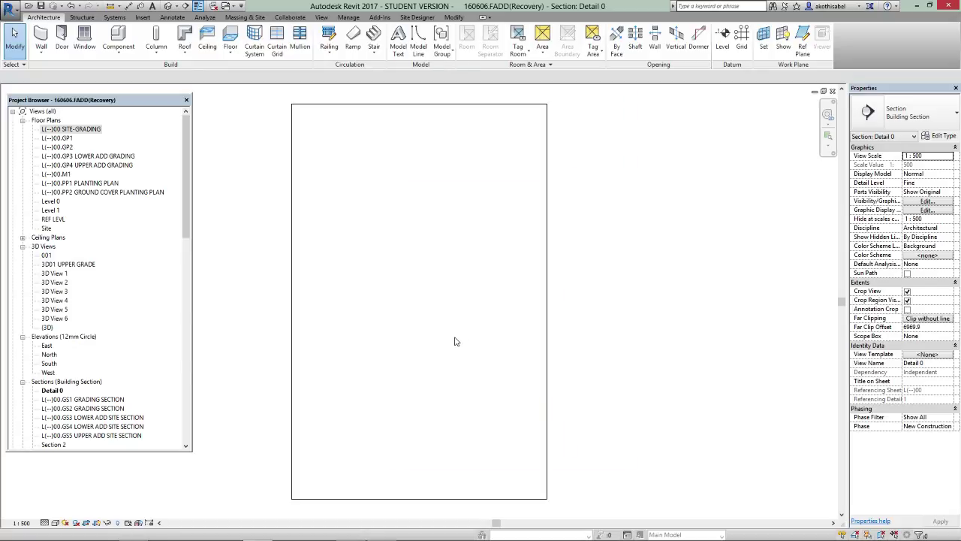
scroll(440, 345, down, 1)
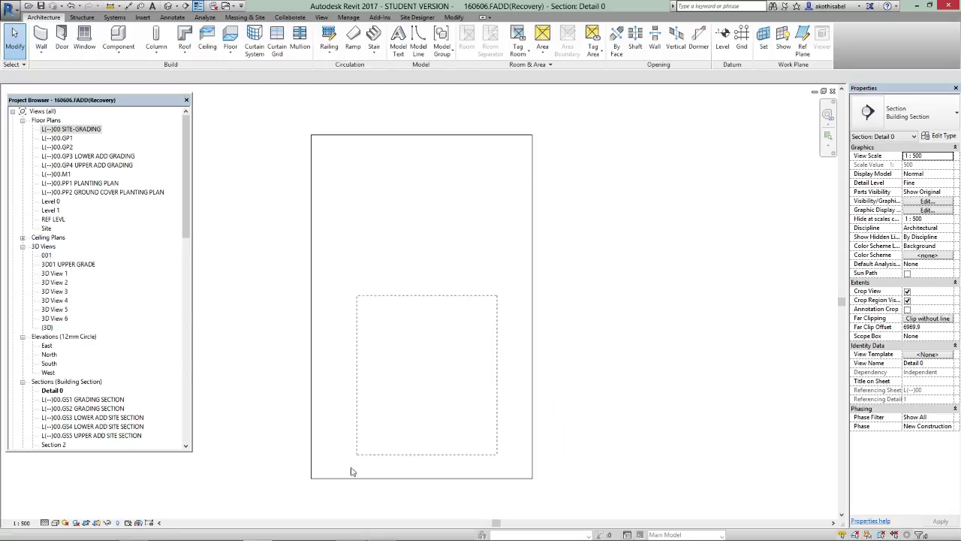
Return to the site grading plan, select the roof strip to check its properties, and deselect it.
key(ctrl+Tab)
scroll(559, 339, down, 2)
scroll(501, 327, up, 3)
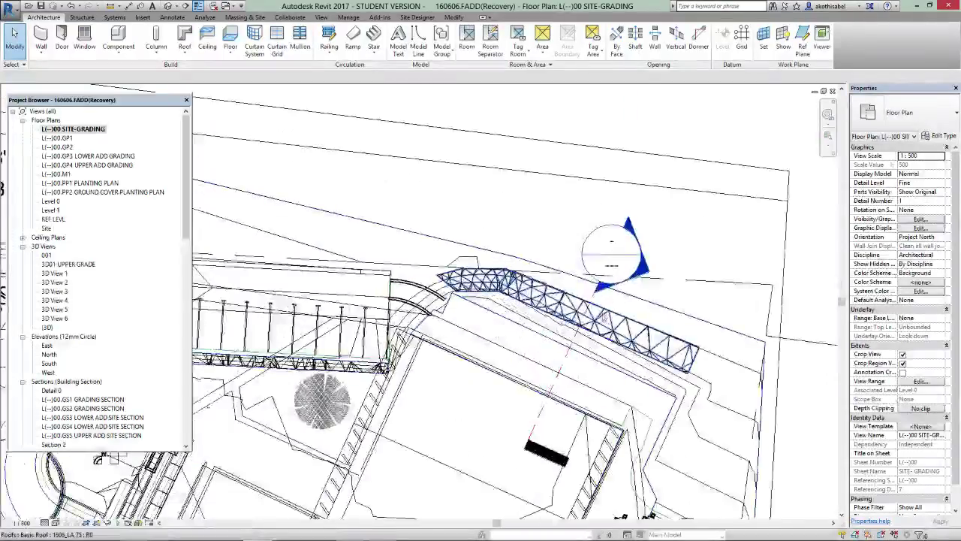
click(604, 317)
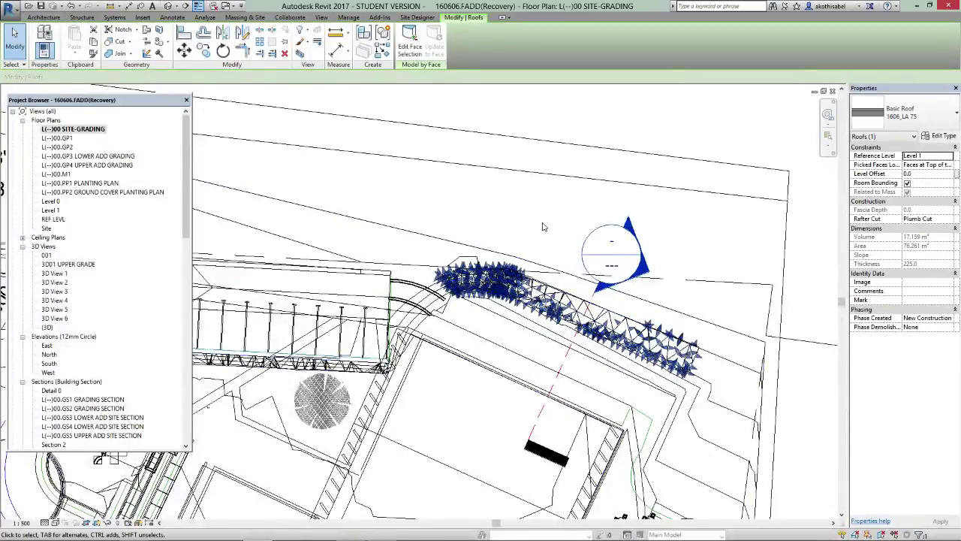
scroll(545, 226, down, 3)
click(722, 221)
In the site grading plan, draw a detail section across the curved end of the roof strip.
scroll(548, 293, up, 2)
middle_drag(547, 299, 566, 350)
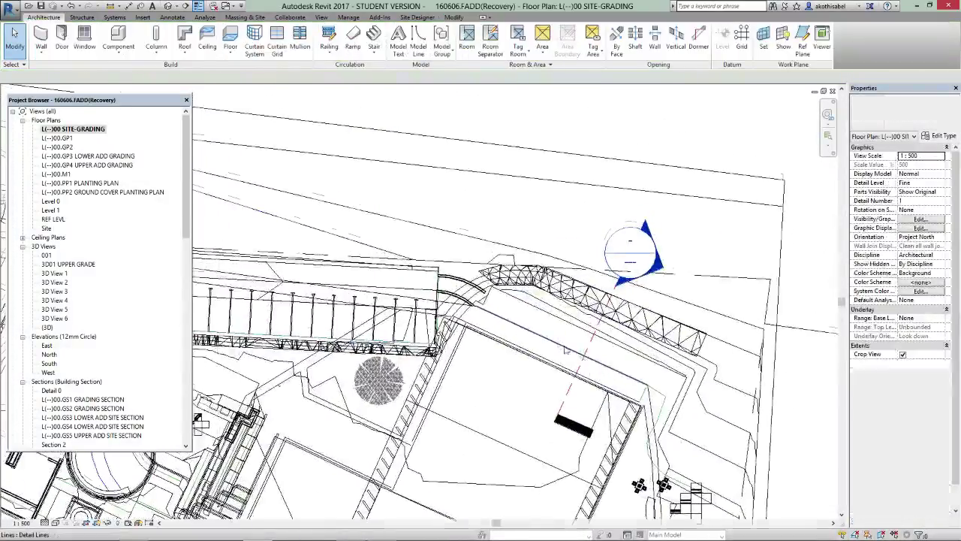
key(s)
key(e)
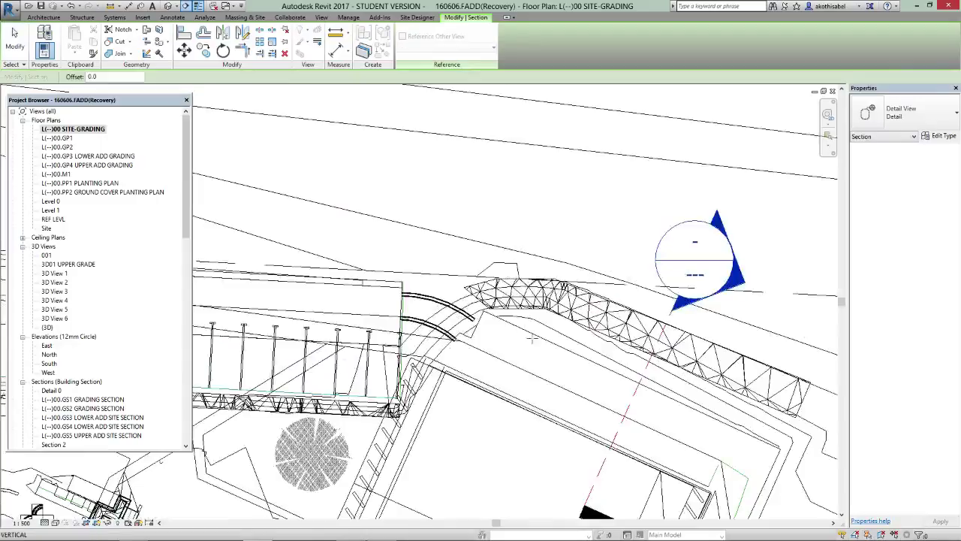
click(533, 349)
key(Escape)
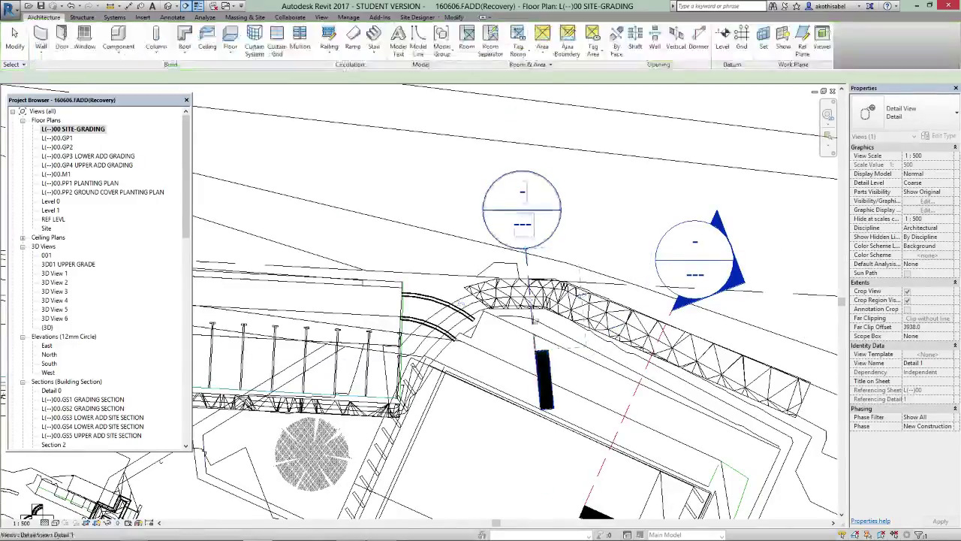
Go to the new detail section's view and set its detail level to Fine.
scroll(531, 316, up, 2)
right_click(531, 316)
click(582, 113)
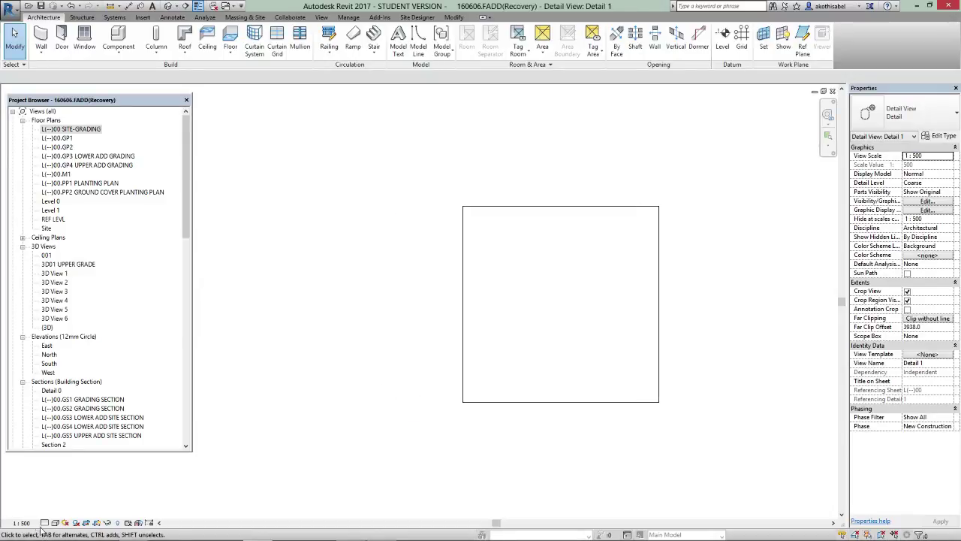
click(57, 511)
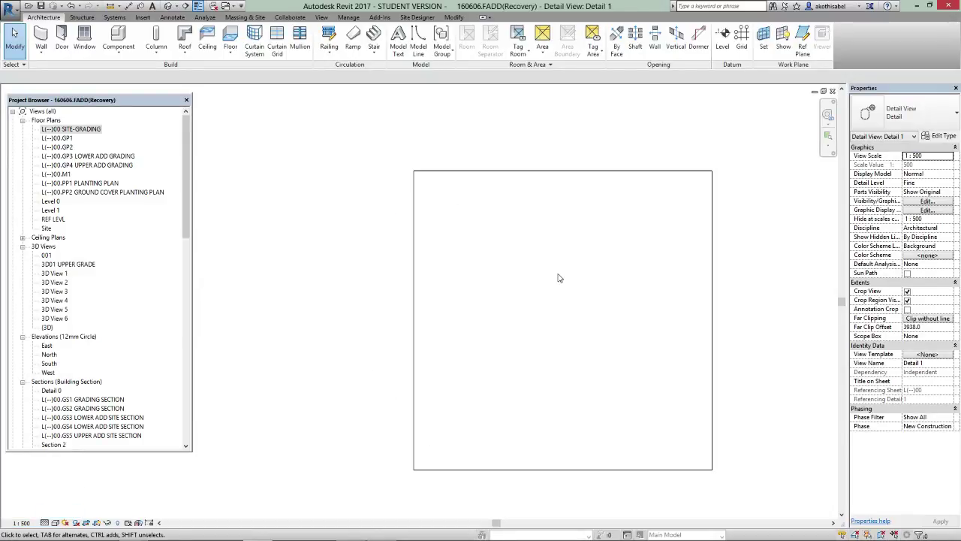
Check the section view's model categories in Visibility/Graphic Overrides and close the dialog without changes.
click(246, 17)
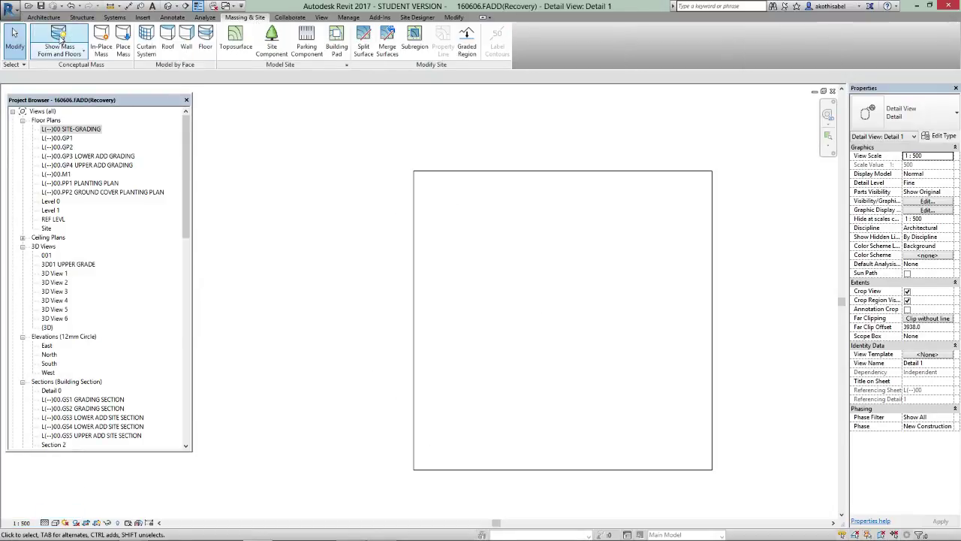
scroll(364, 329, down, 3)
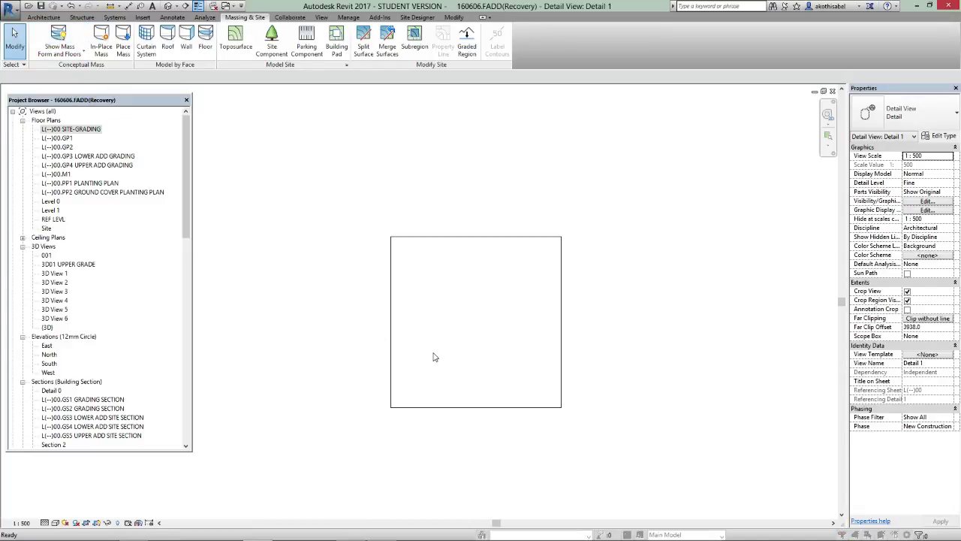
key(v)
key(g)
mouse_move(712, 201)
mouse_down()
mouse_move(715, 332)
mouse_move(714, 211)
mouse_up()
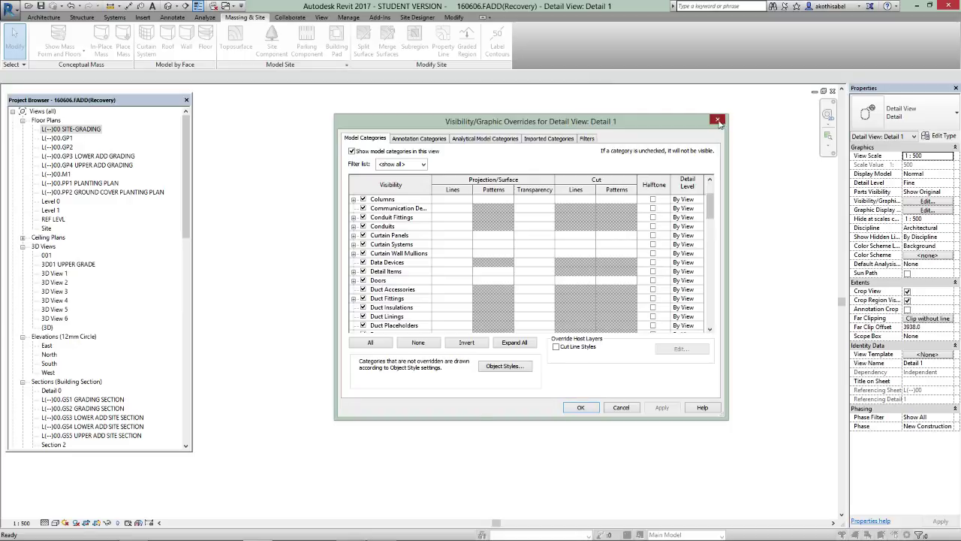
click(718, 124)
scroll(488, 332, down, 2)
middle_drag(434, 346, 459, 346)
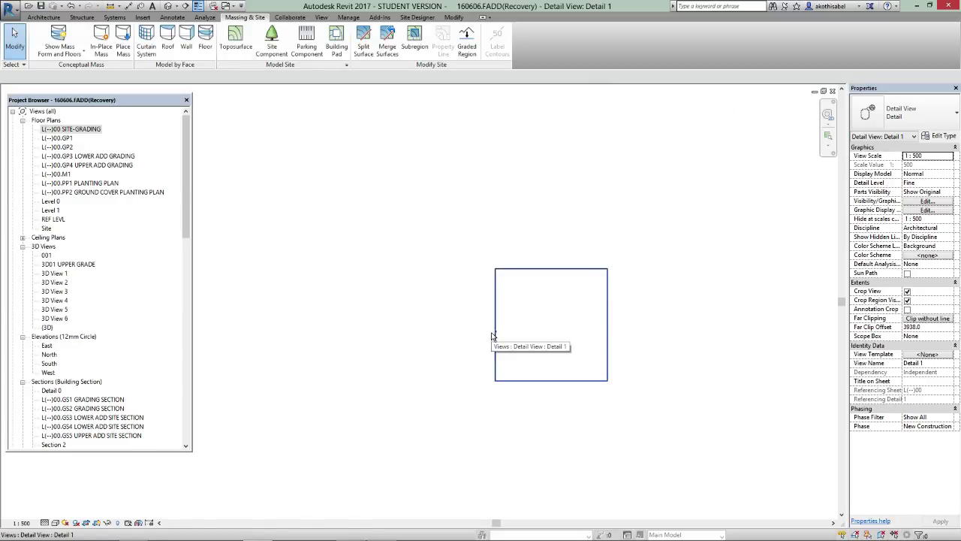
Return to the site grading plan, select the strip's mass and isolate it in 3D with a Selection Box.
key(ctrl+Tab)
scroll(453, 339, down, 2)
click(539, 328)
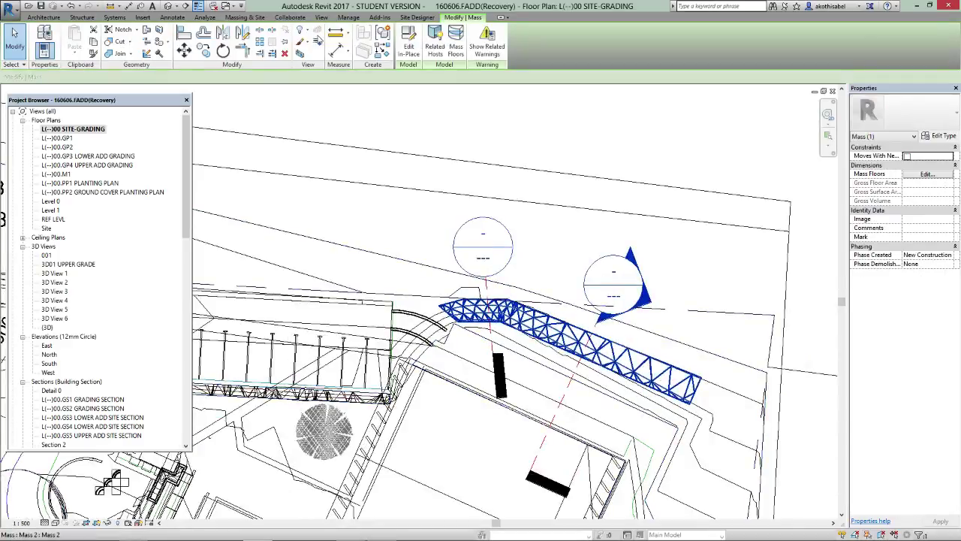
click(300, 54)
shift+middle_drag(511, 323, 454, 418)
Pull one face of the 3D section box inward to cut through the strip, and examine the cut.
click(507, 340)
scroll(445, 275, up, 2)
scroll(453, 419, down, 4)
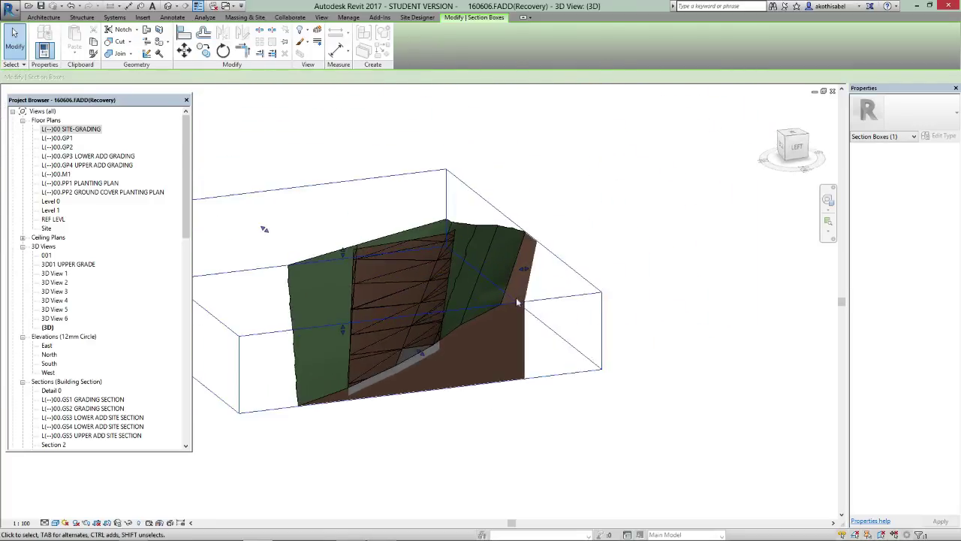
drag(483, 280, 454, 292)
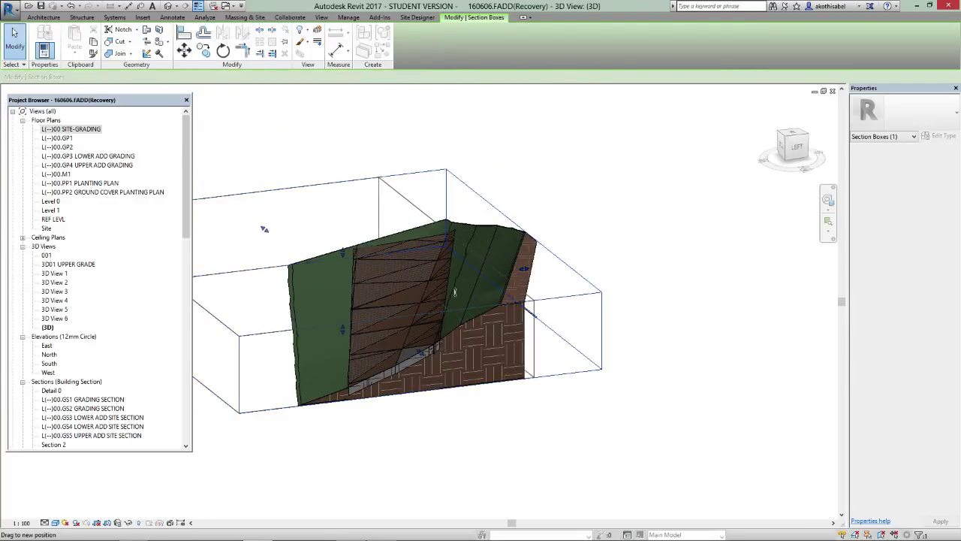
shift+middle_drag(433, 301, 532, 401)
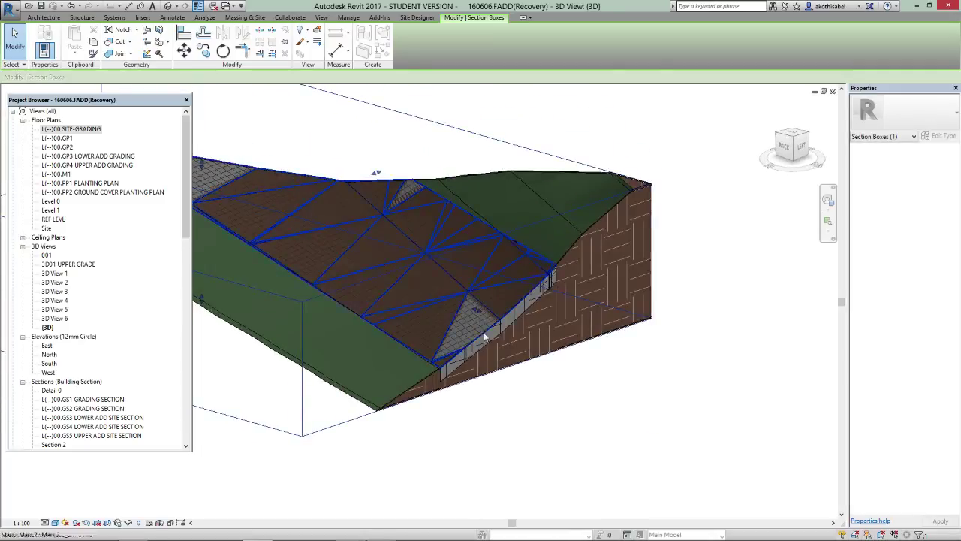
From the site grading plan, go to the Section 24 detail view beyond the driveway and examine its cut through the sloped surface.
key(ctrl+Tab)
scroll(530, 296, down, 2)
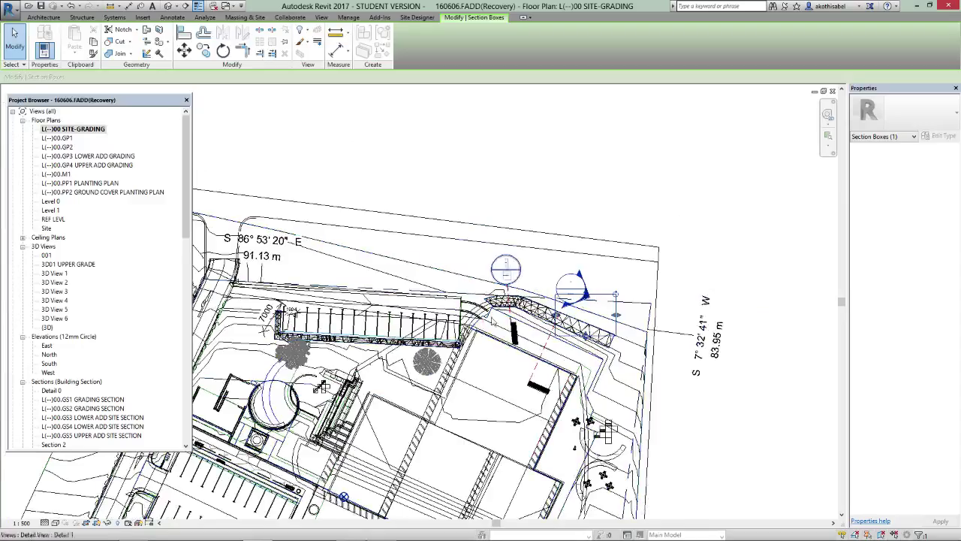
middle_drag(296, 355, 643, 316)
scroll(445, 331, up, 2)
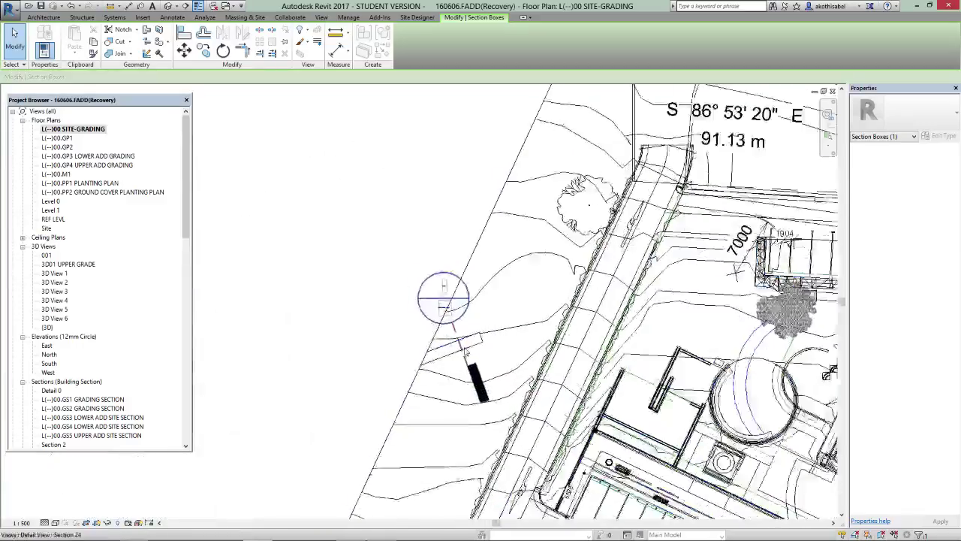
click(462, 338)
right_click(467, 333)
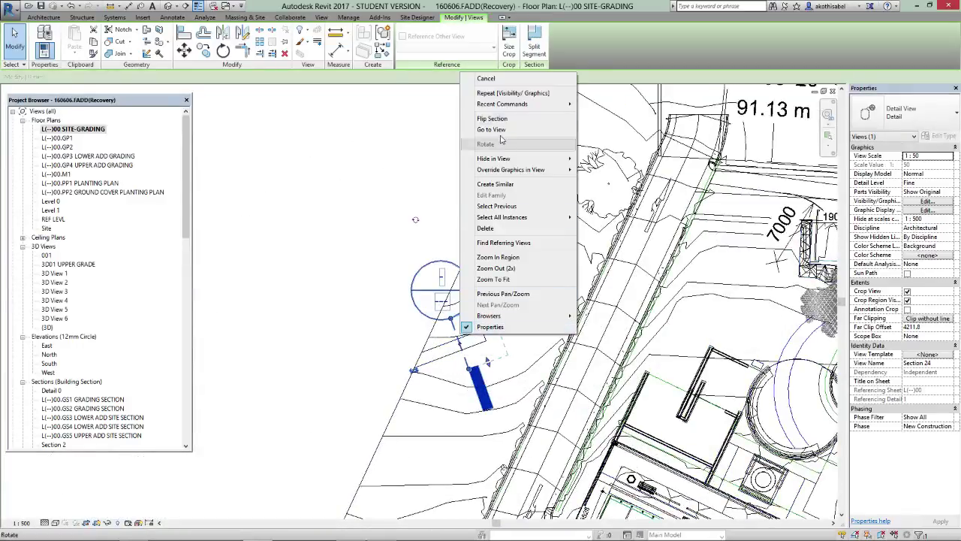
click(489, 128)
scroll(500, 324, up, 3)
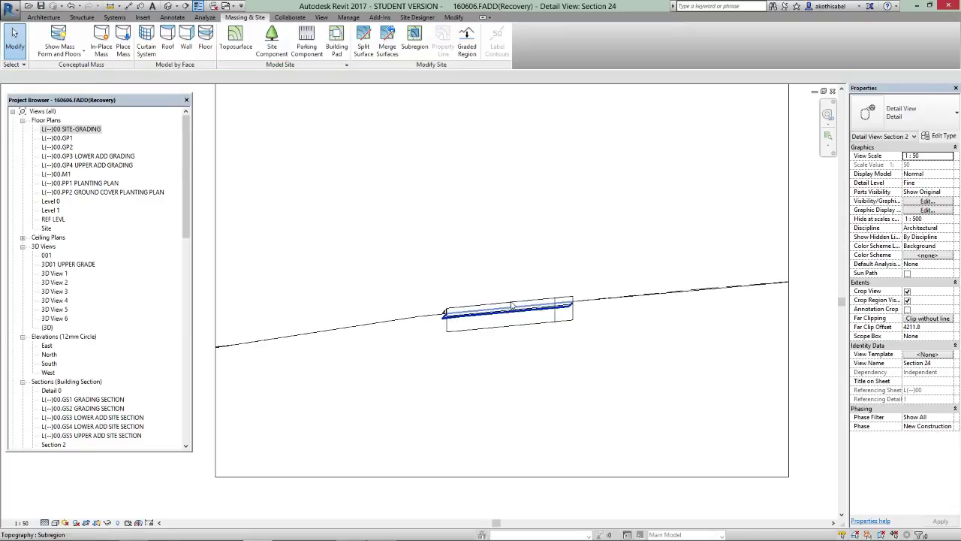
scroll(357, 320, down, 3)
Back in the site grading plan, select the Detail 0 and Detail 1 sections crossing the roof strip to compare their properties.
key(ctrl+Tab)
scroll(354, 301, down, 4)
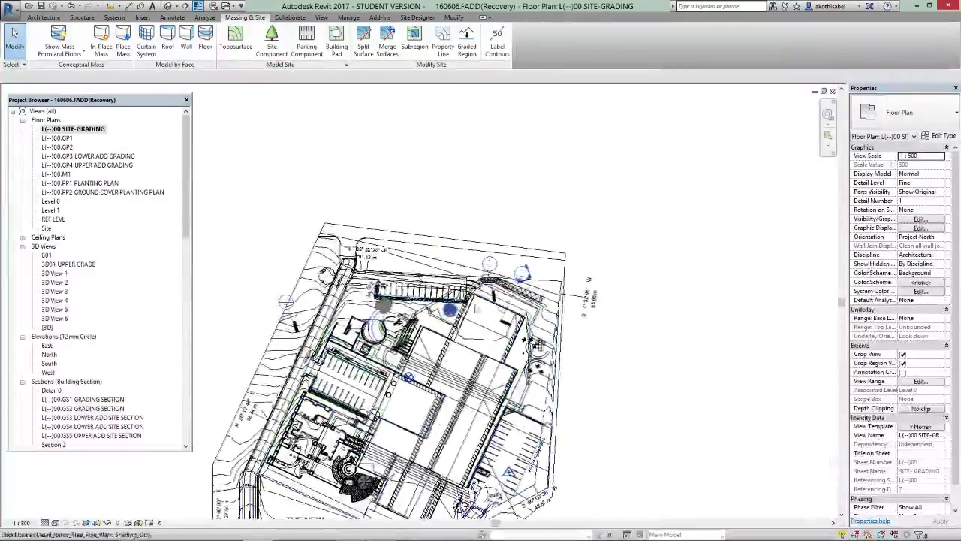
scroll(493, 303, up, 4)
click(494, 302)
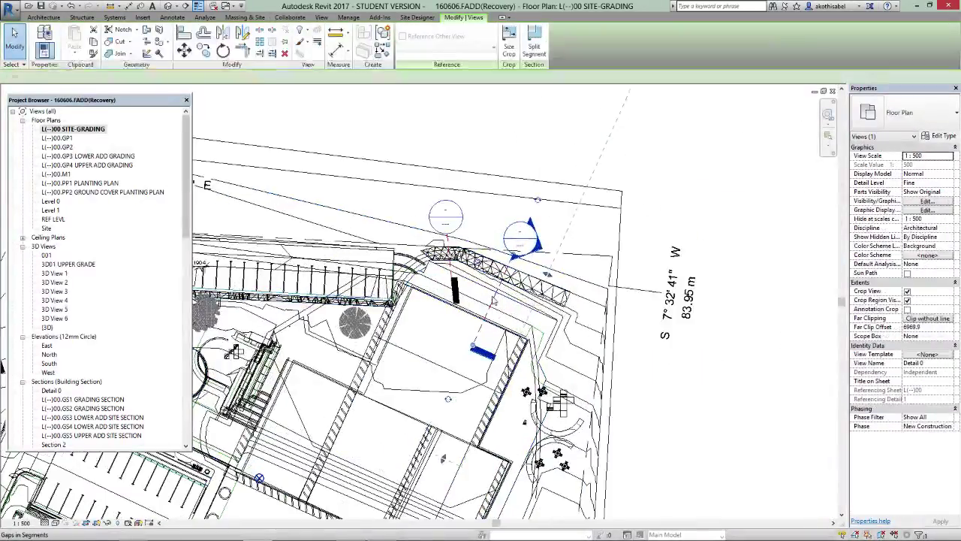
scroll(452, 248, up, 2)
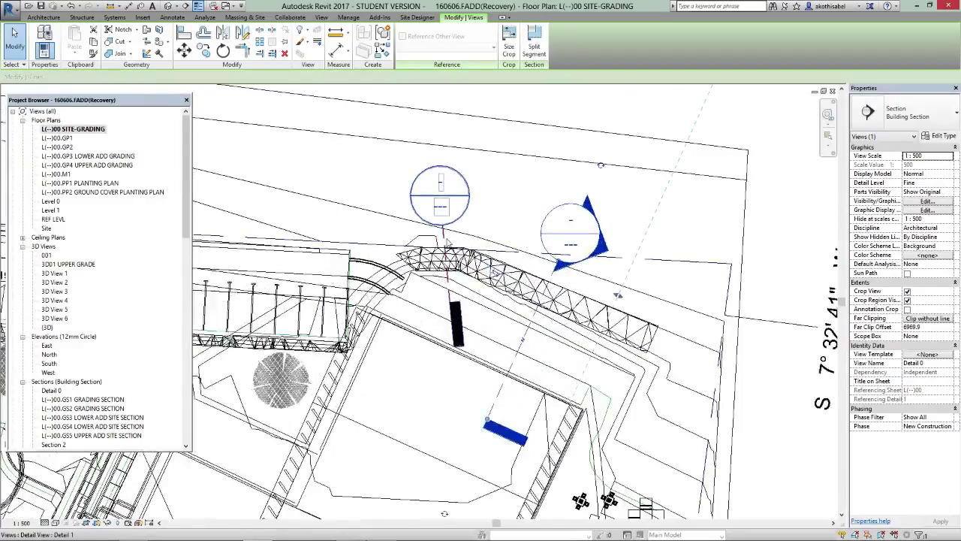
scroll(671, 289, down, 2)
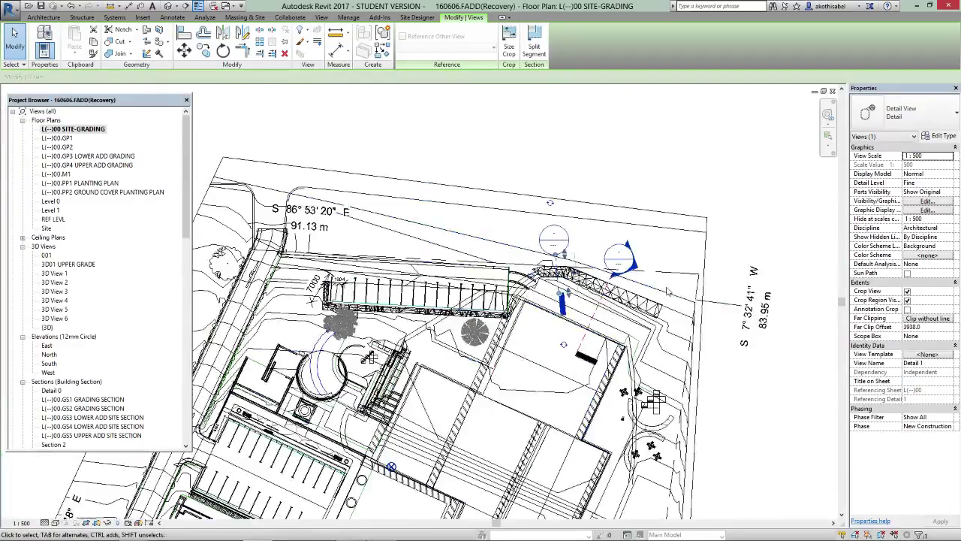
scroll(598, 316, up, 2)
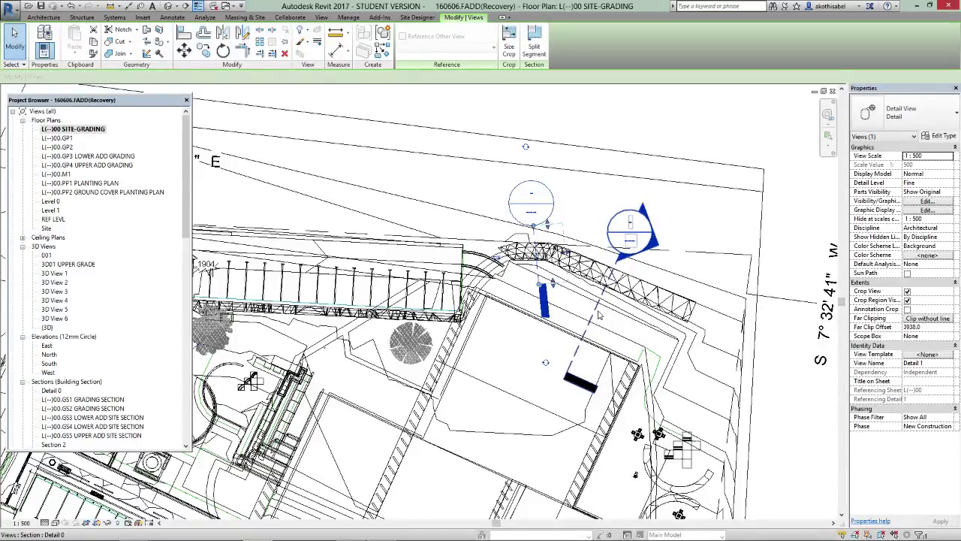
scroll(599, 316, down, 2)
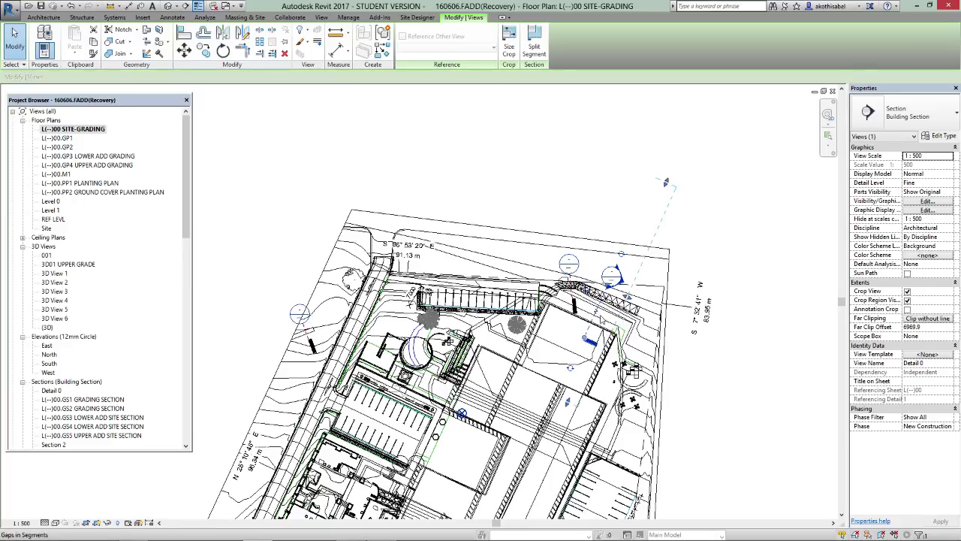
scroll(448, 342, up, 3)
scroll(449, 341, down, 2)
scroll(517, 364, up, 1)
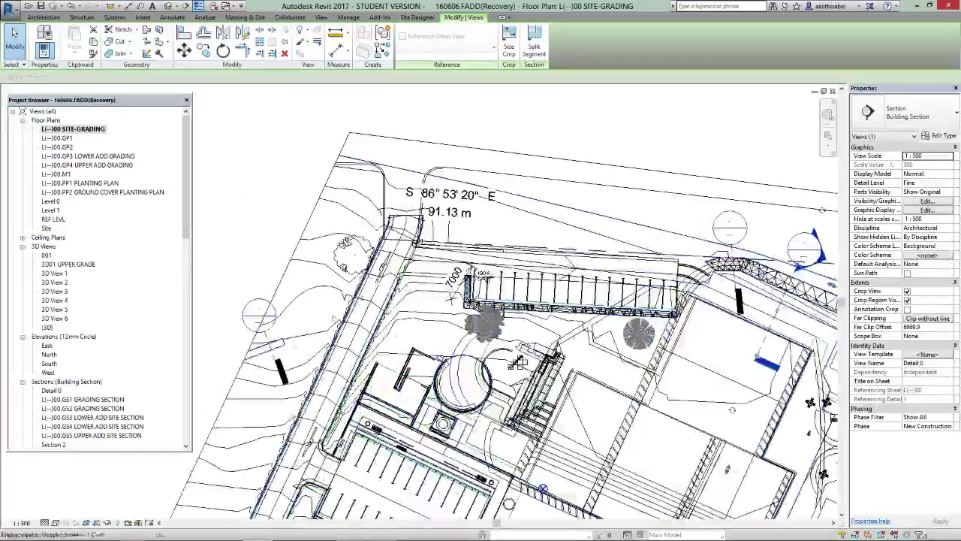
scroll(281, 366, up, 1)
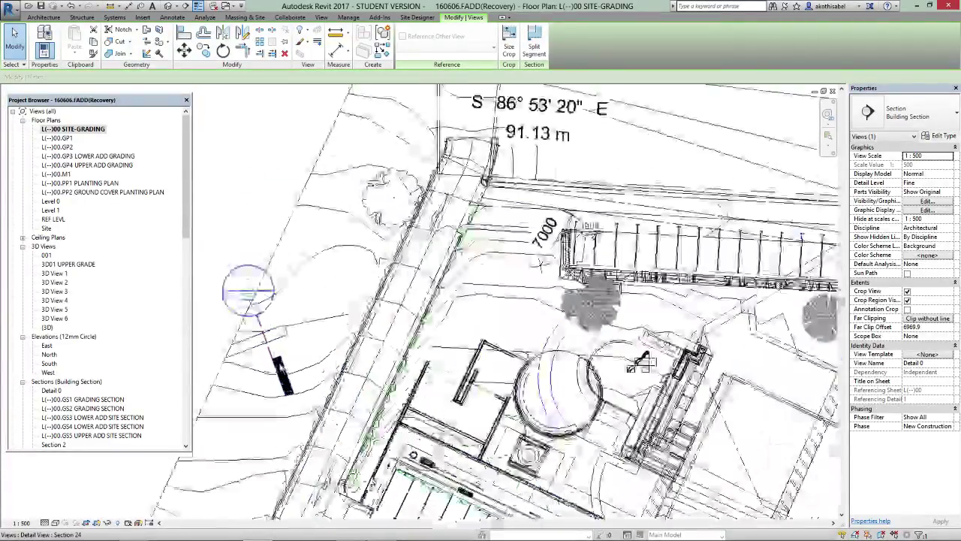
scroll(586, 464, down, 1)
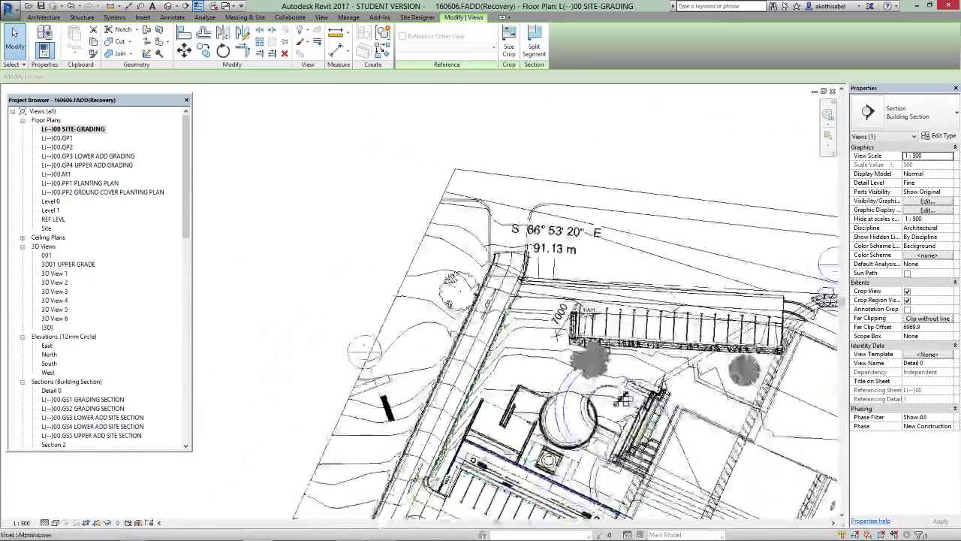
scroll(623, 398, down, 1)
click(351, 538)
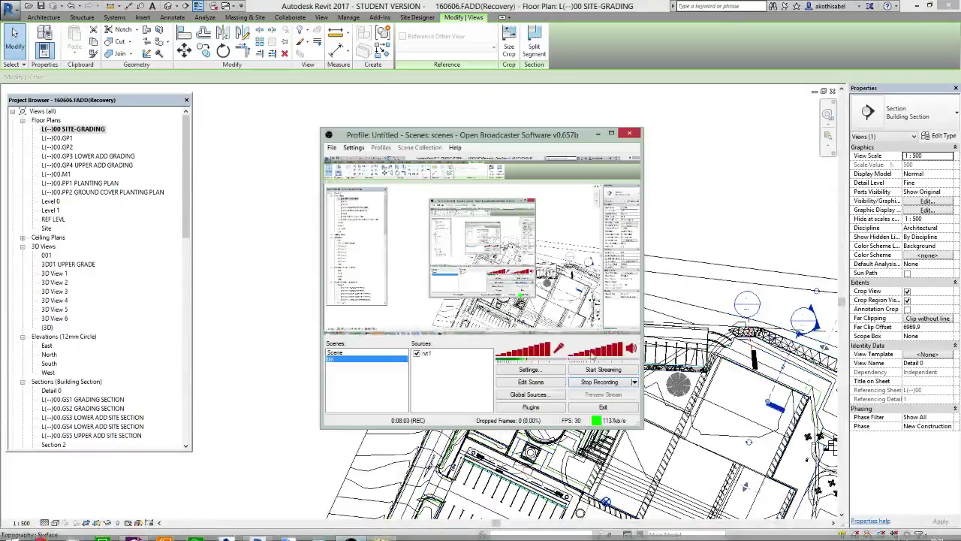